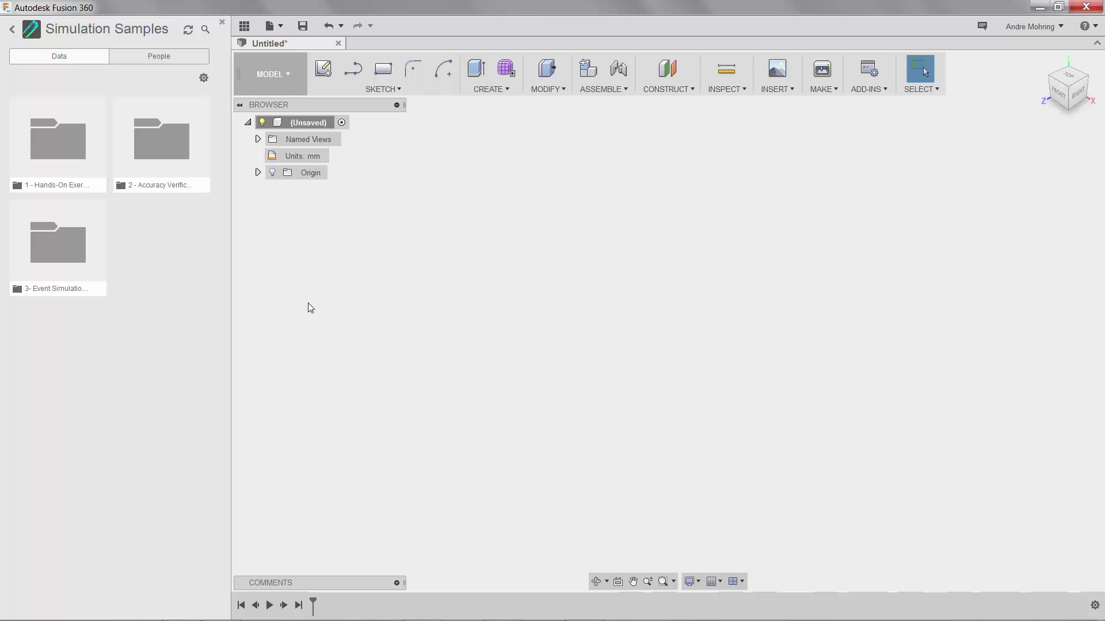
# Step: Open the GripperArm v1 design from the Hands-On Exercises sample folder and close the Data Panel
pyautogui.click(69, 166)
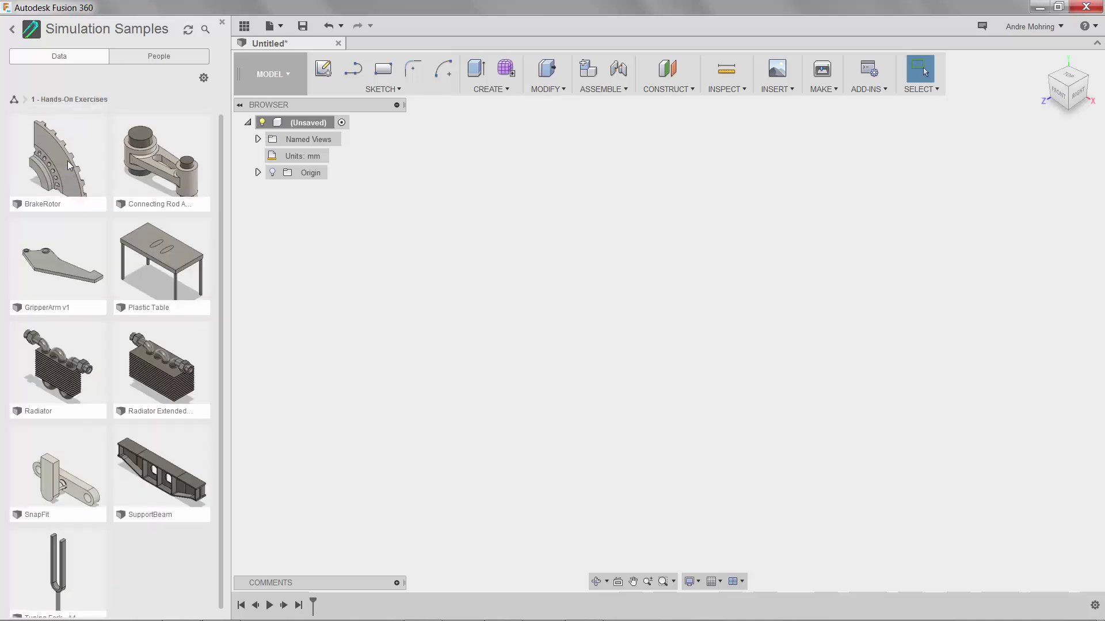
pyautogui.doubleClick(64, 281)
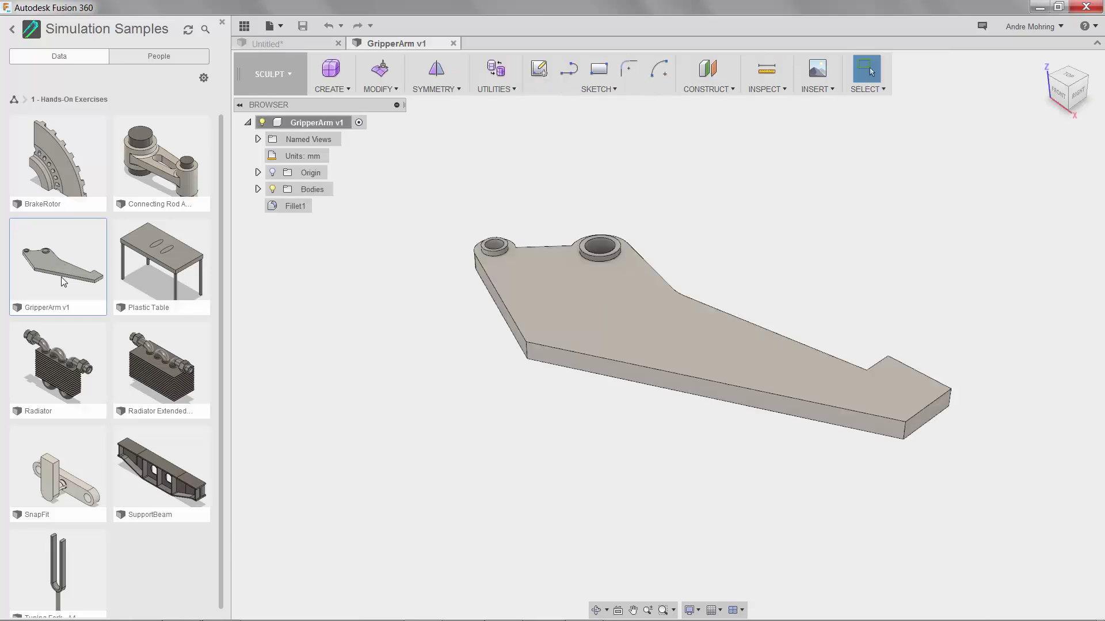
pyautogui.click(220, 23)
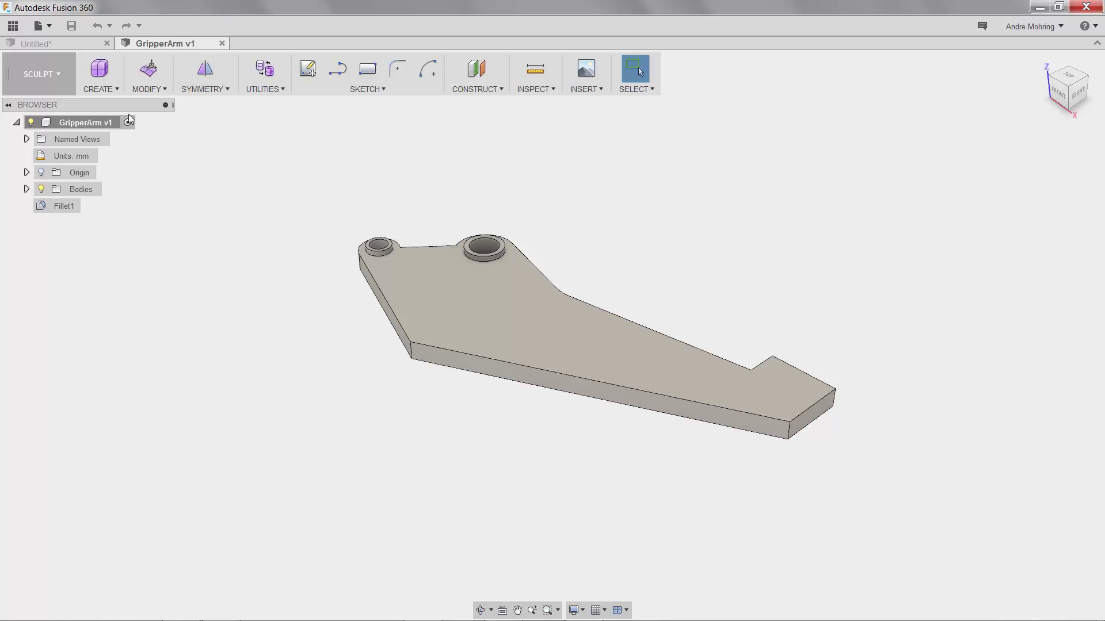
# Step: Switch to the Simulation workspace and create a new Shape Optimization study
pyautogui.click(55, 72)
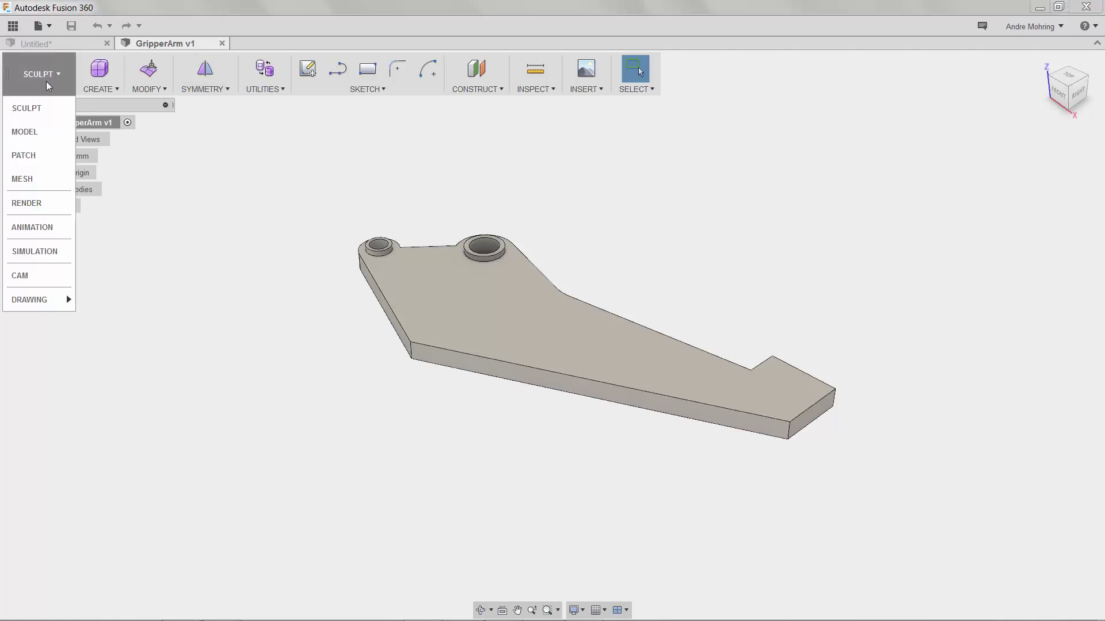
pyautogui.click(38, 258)
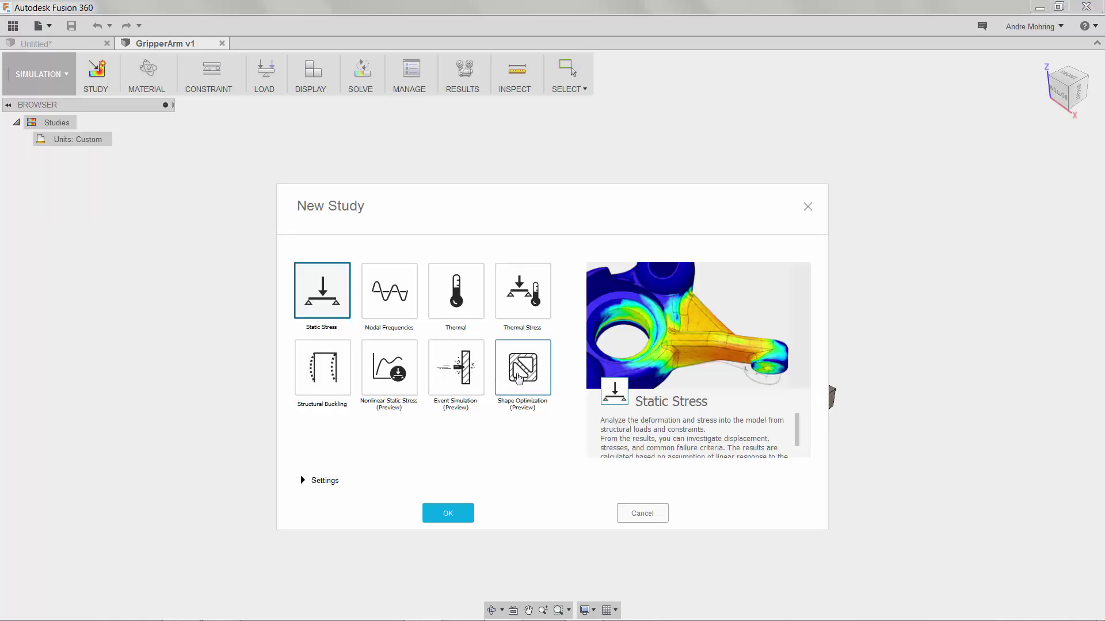
pyautogui.click(519, 377)
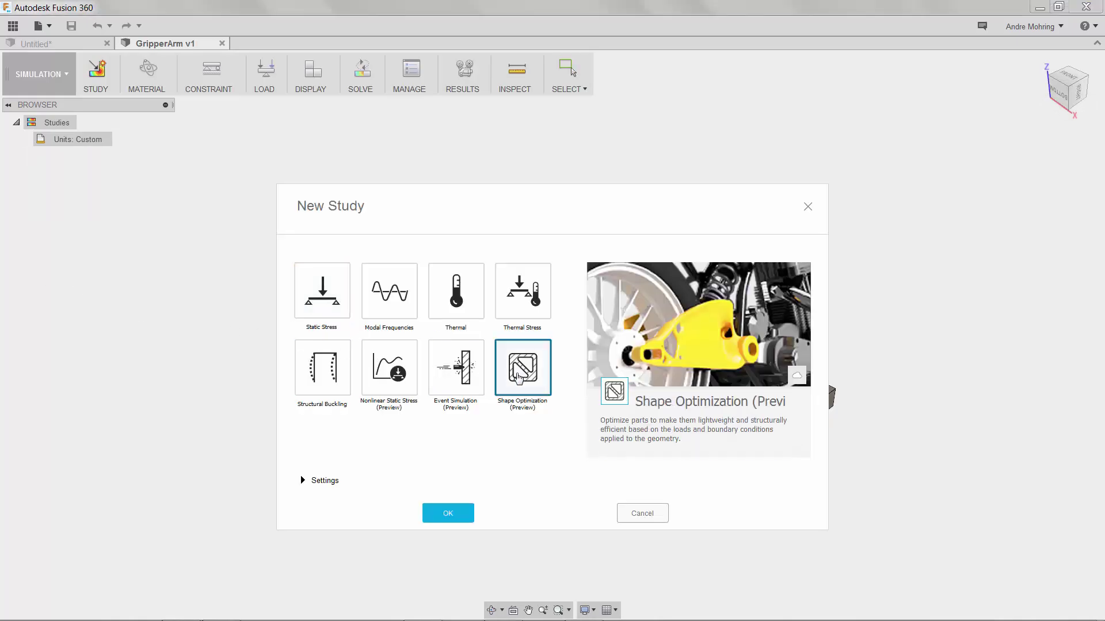
pyautogui.click(449, 513)
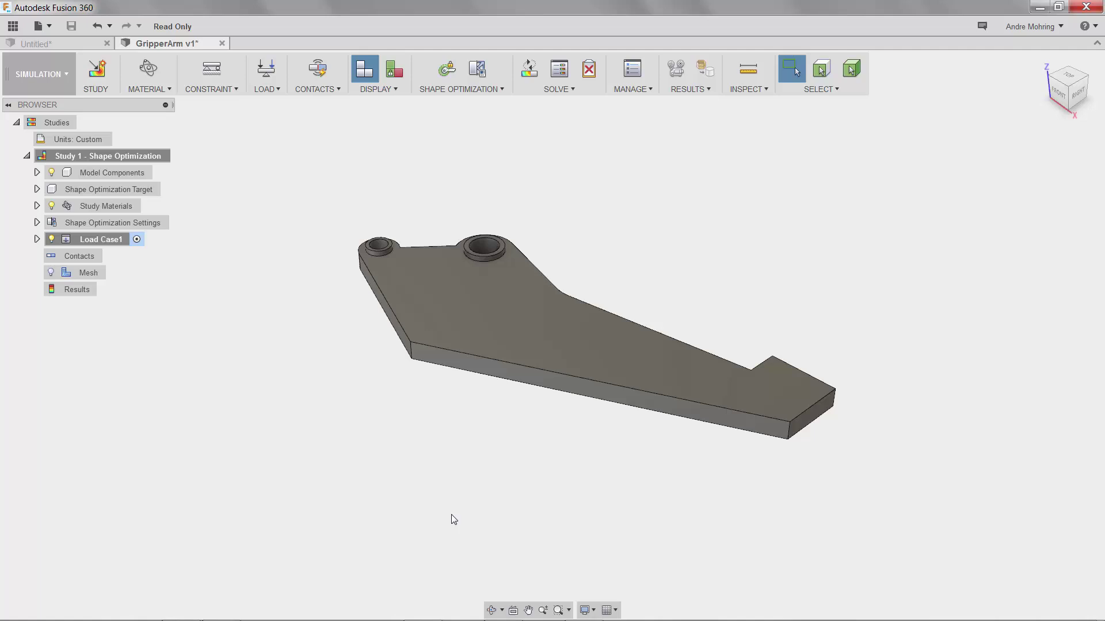
pyautogui.click(157, 67)
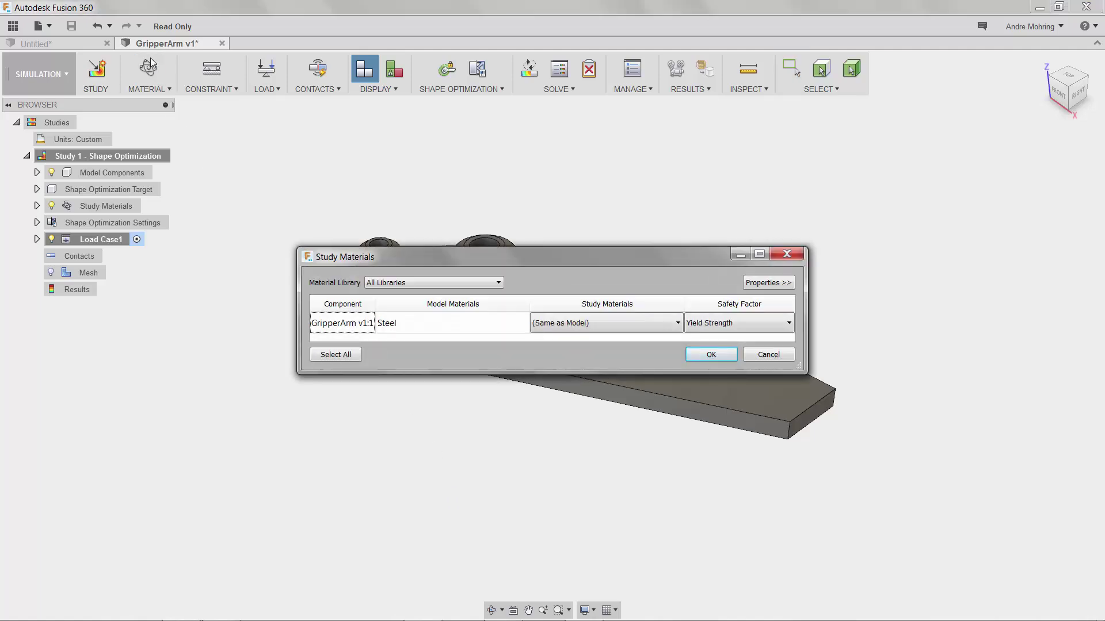
pyautogui.click(724, 353)
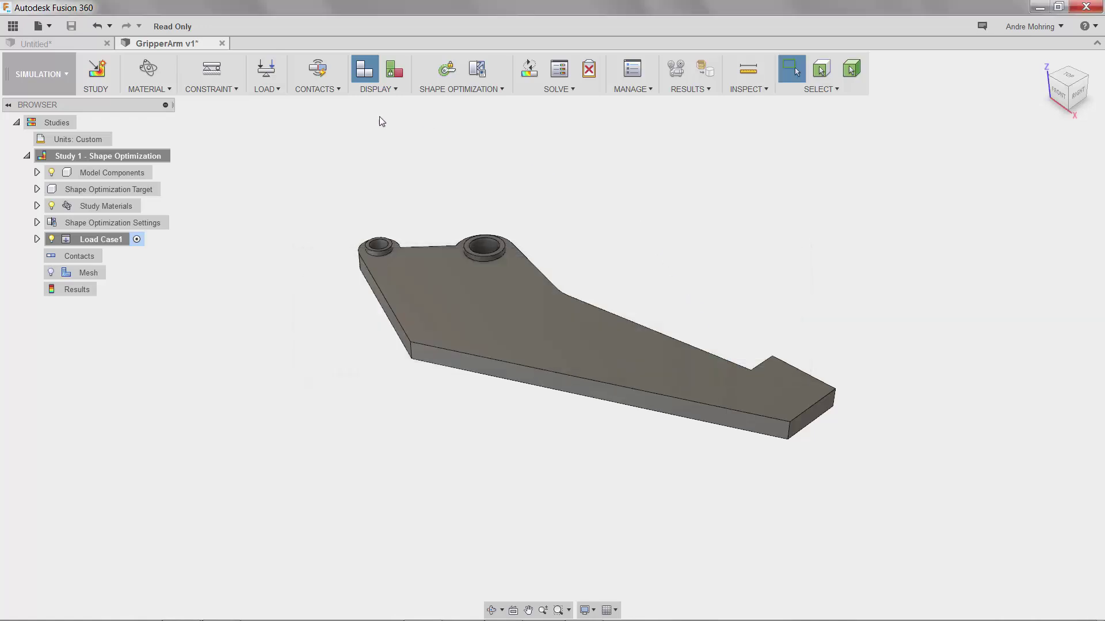
# Step: Apply a Pin structural constraint to the inner faces of the larger and smaller holes
pyautogui.click(205, 71)
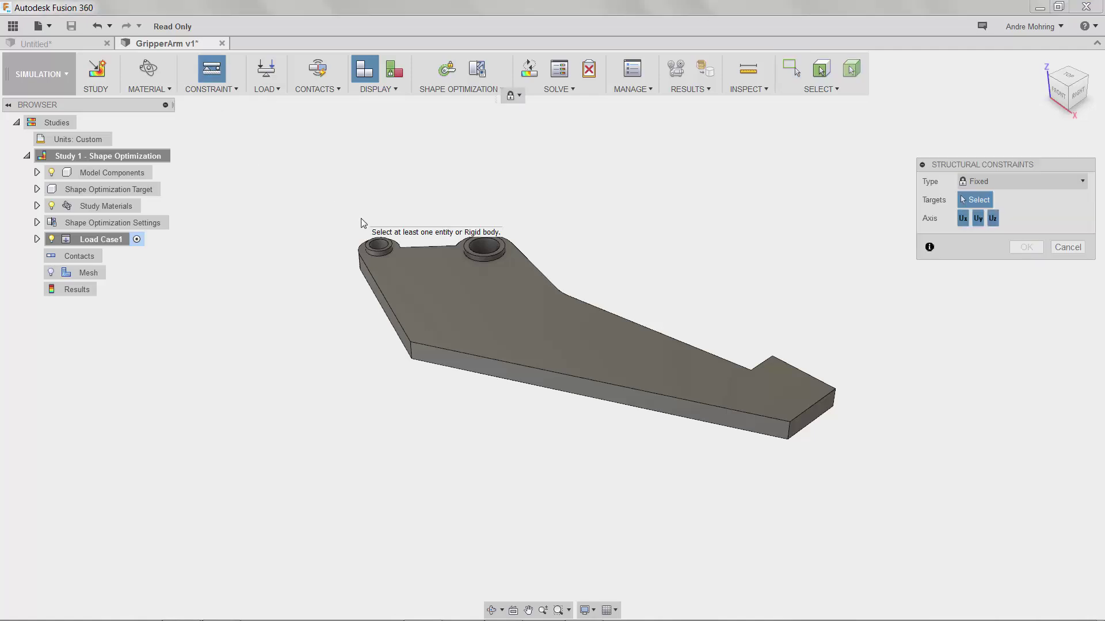
pyautogui.scroll(2, 364, 223)
pyautogui.scroll(5, 481, 222)
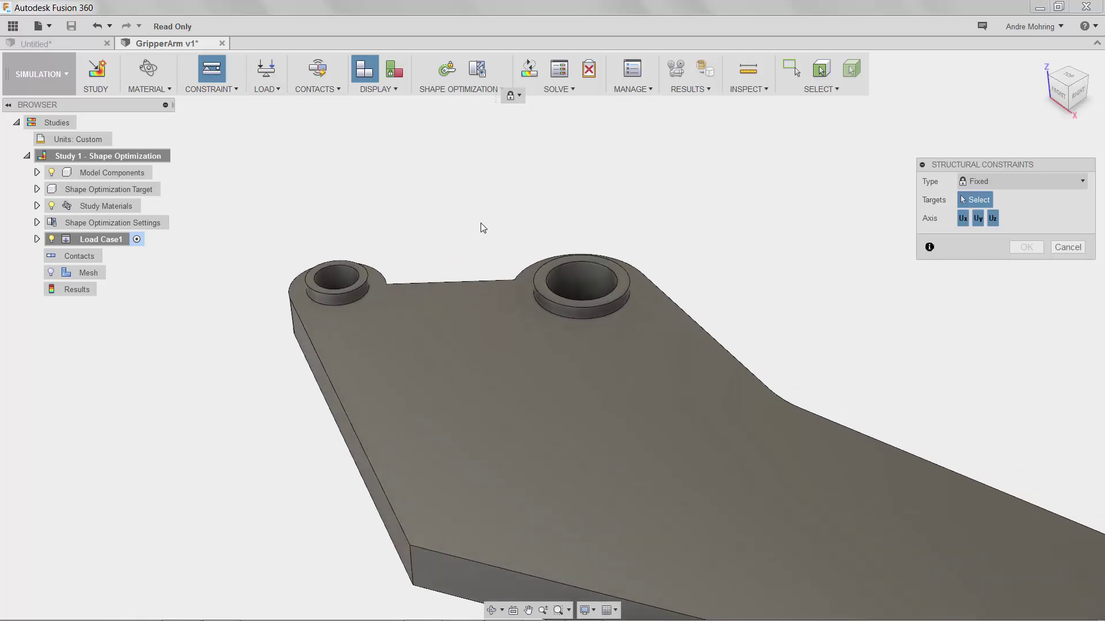
pyautogui.click(573, 281)
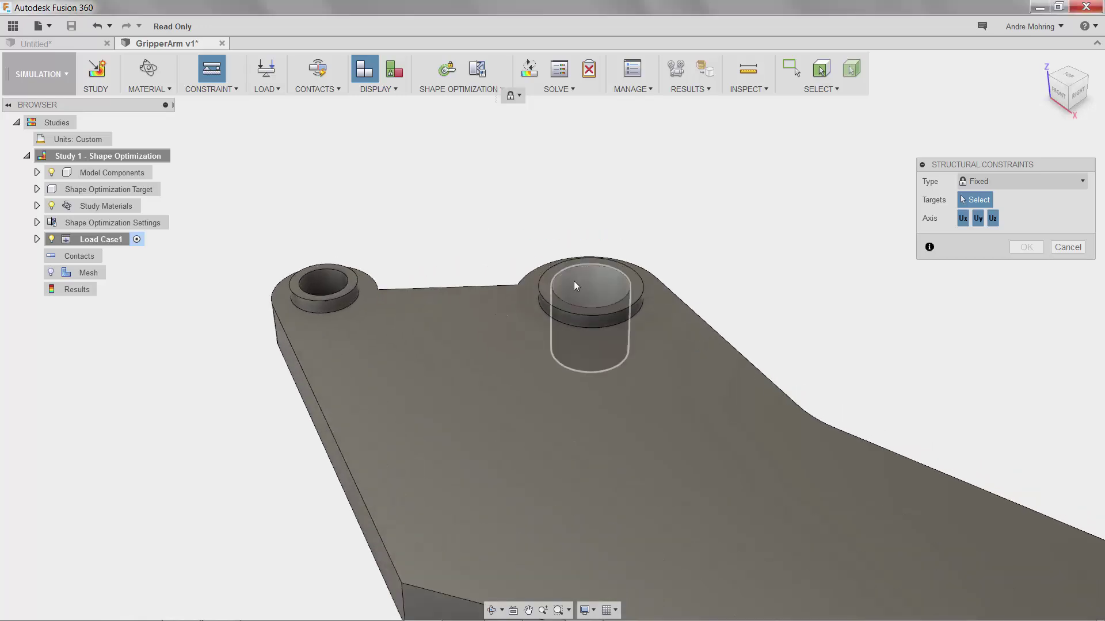
pyautogui.click(329, 282)
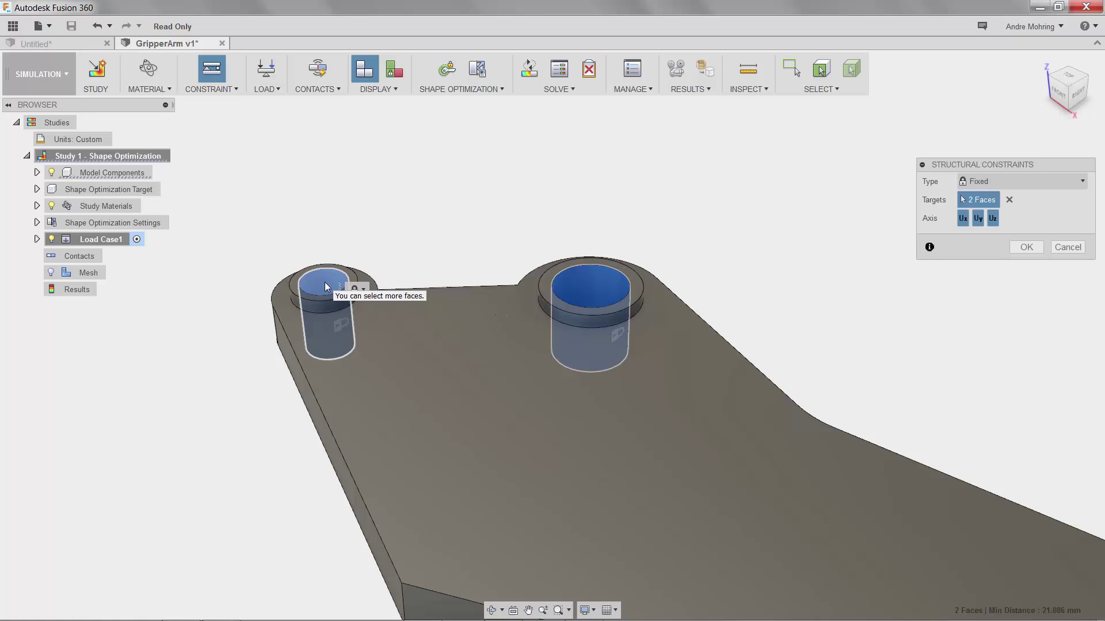
pyautogui.click(992, 183)
pyautogui.click(992, 215)
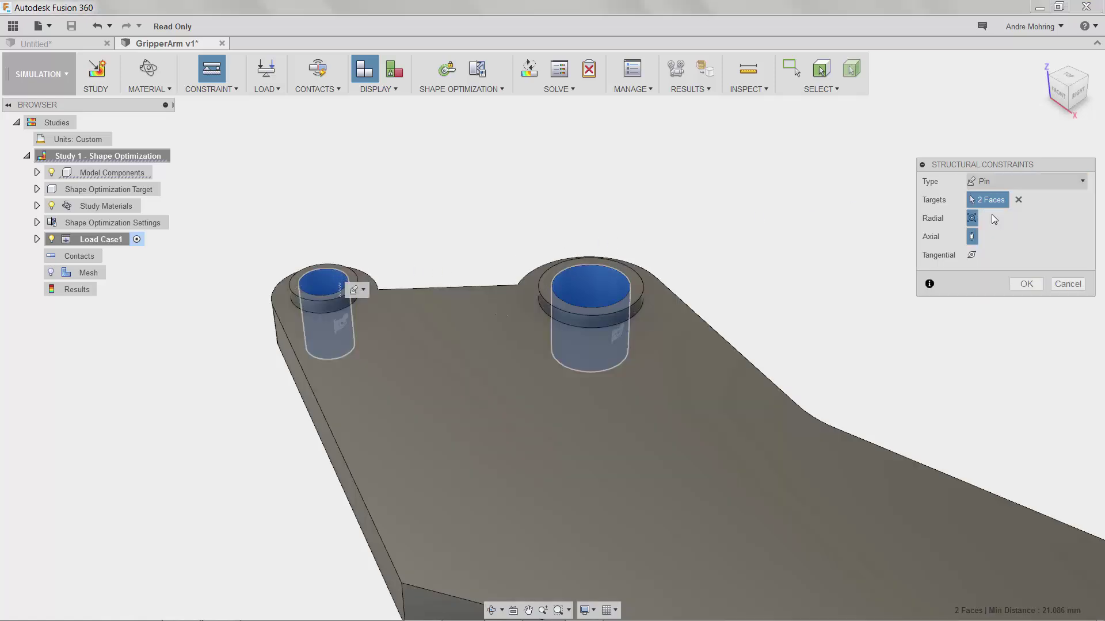
pyautogui.click(1025, 285)
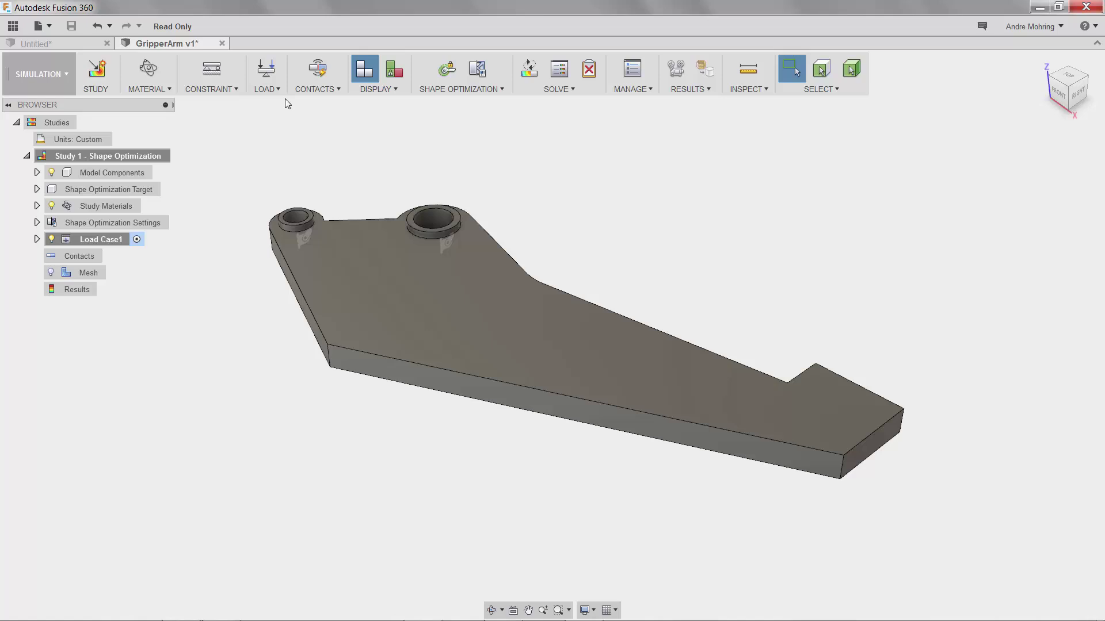
# Step: Apply a 500 N force load to the end face of the arm's narrow tip
pyautogui.click(265, 69)
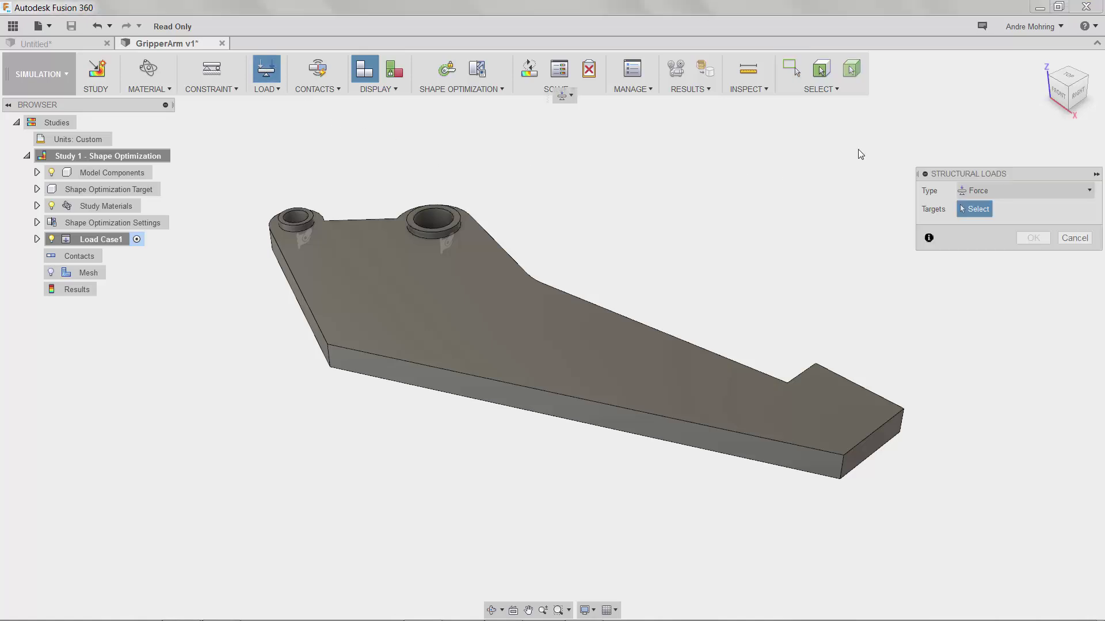
pyautogui.click(1087, 80)
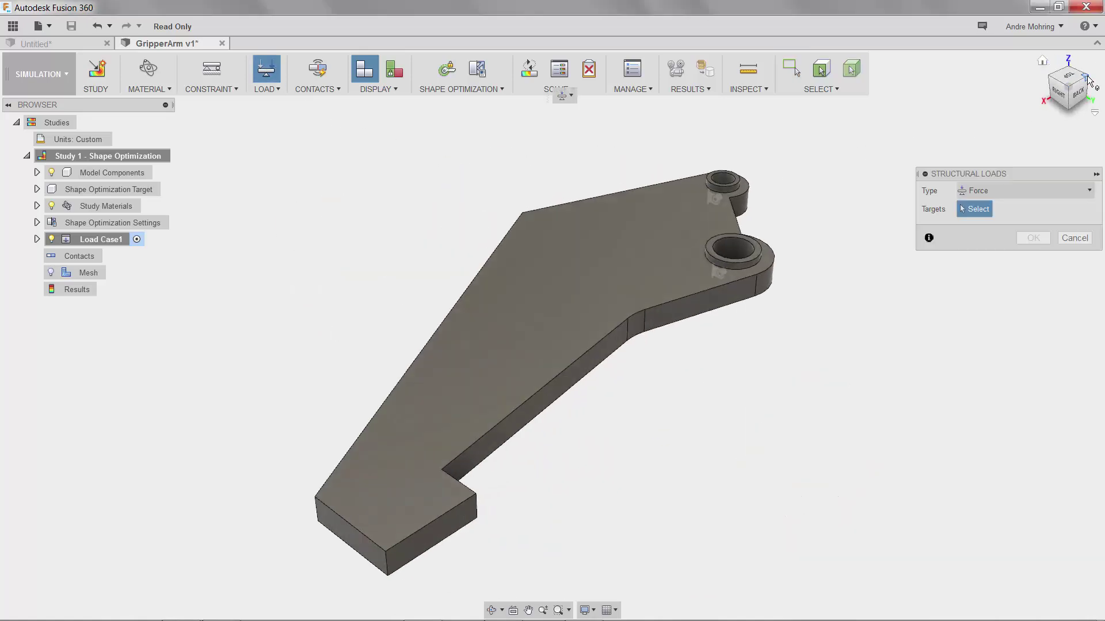
pyautogui.click(445, 527)
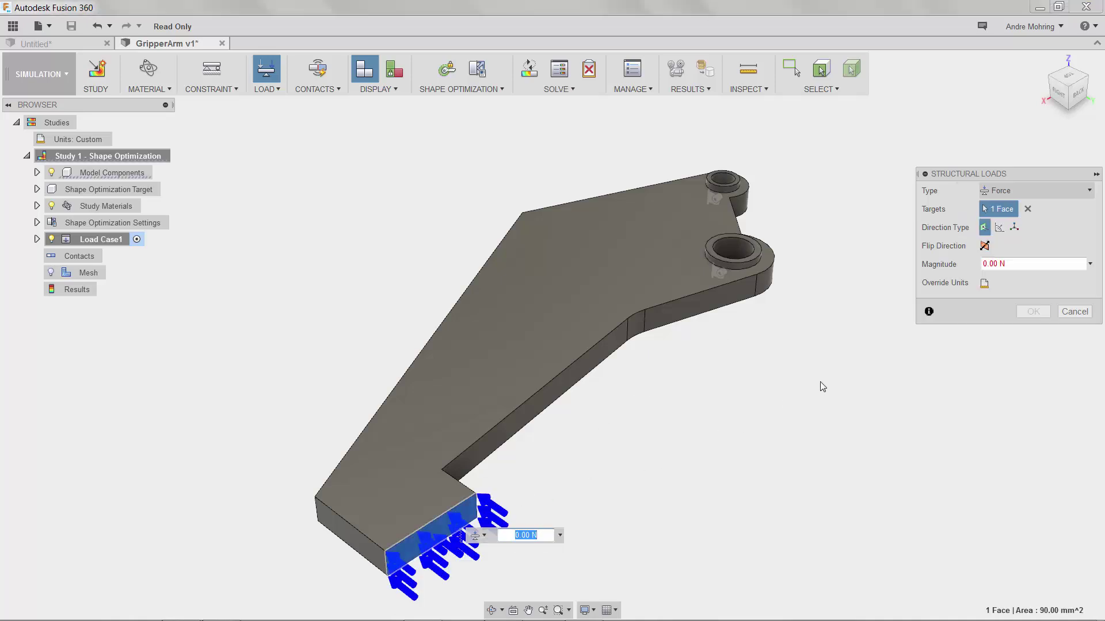
pyautogui.click(1007, 264)
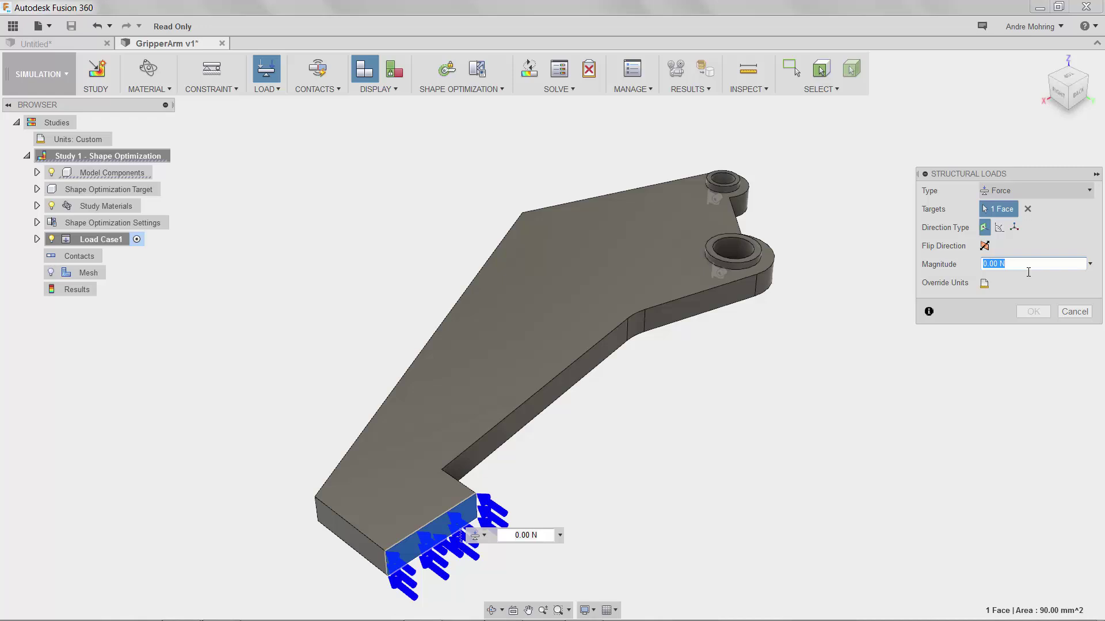
pyautogui.write('500')
pyautogui.click(1028, 312)
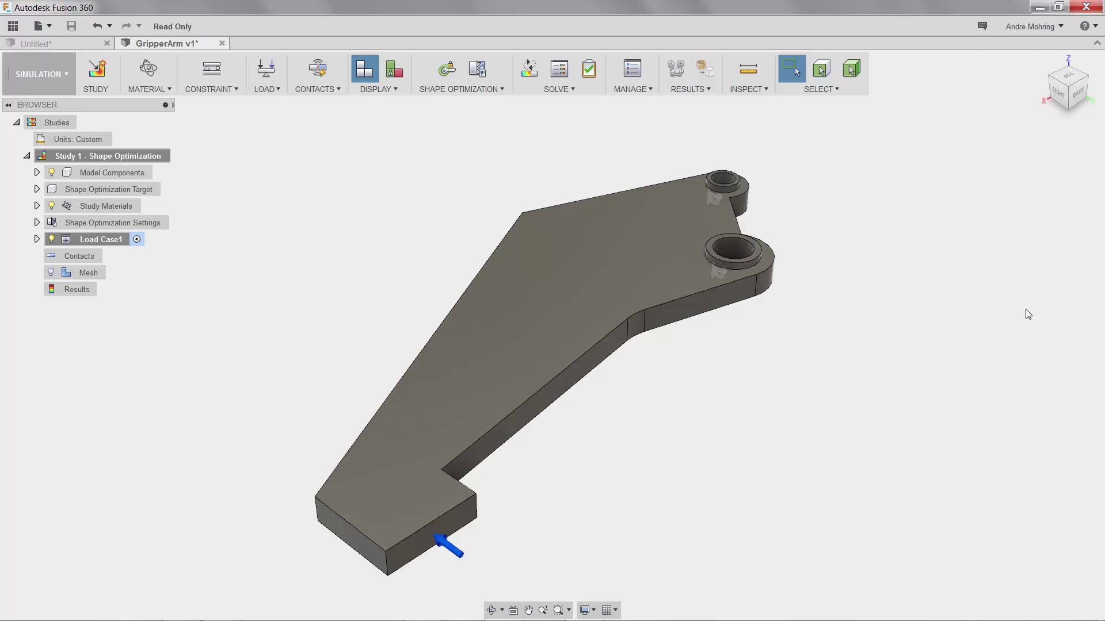
# Step: Add an 8 mm-radius preserve region centred on the lower hole's top face
pyautogui.scroll(3, 810, 215)
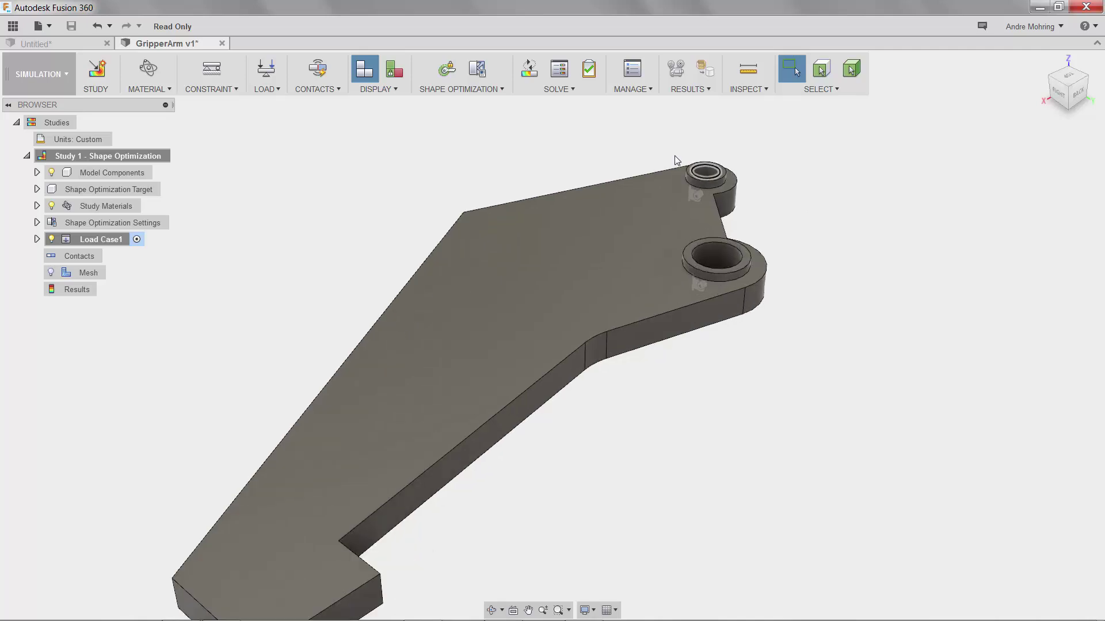
pyautogui.scroll(5, 674, 156)
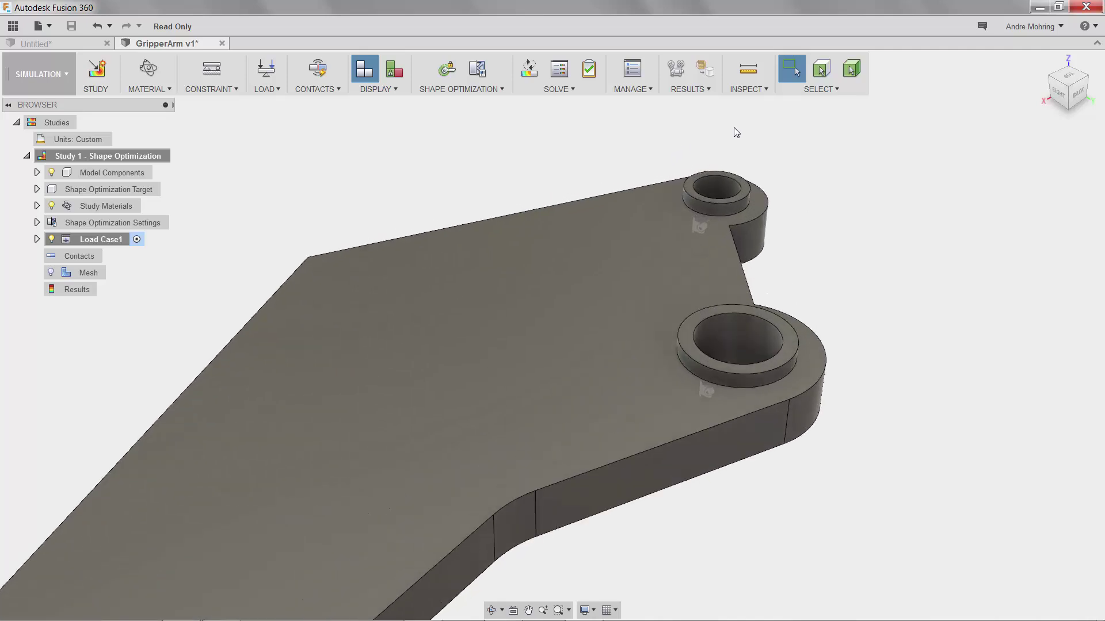
pyautogui.click(449, 68)
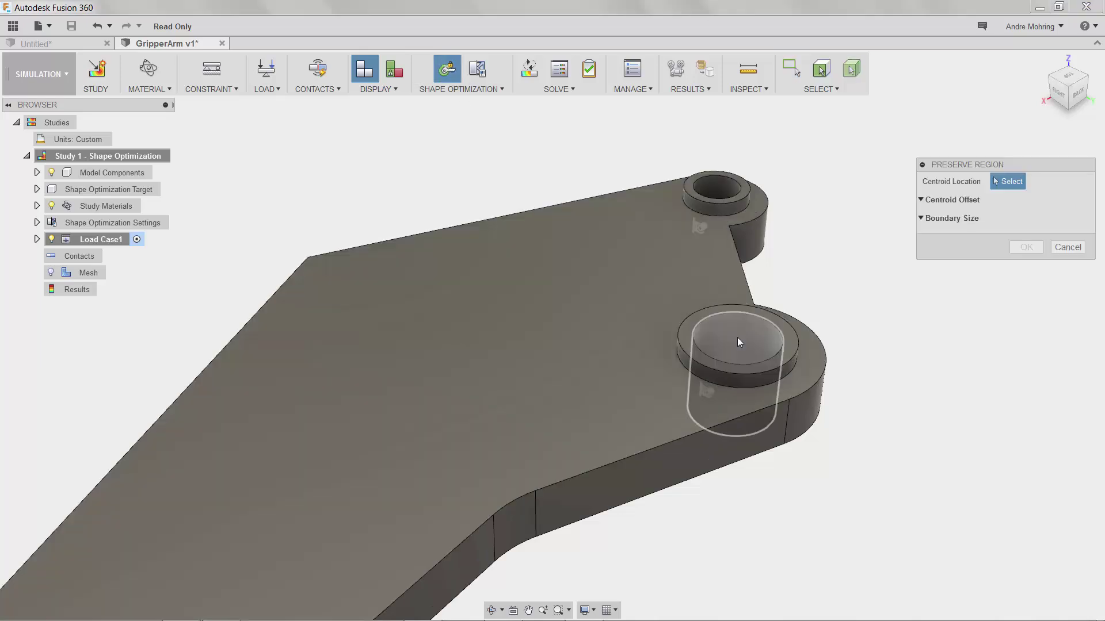
pyautogui.click(737, 338)
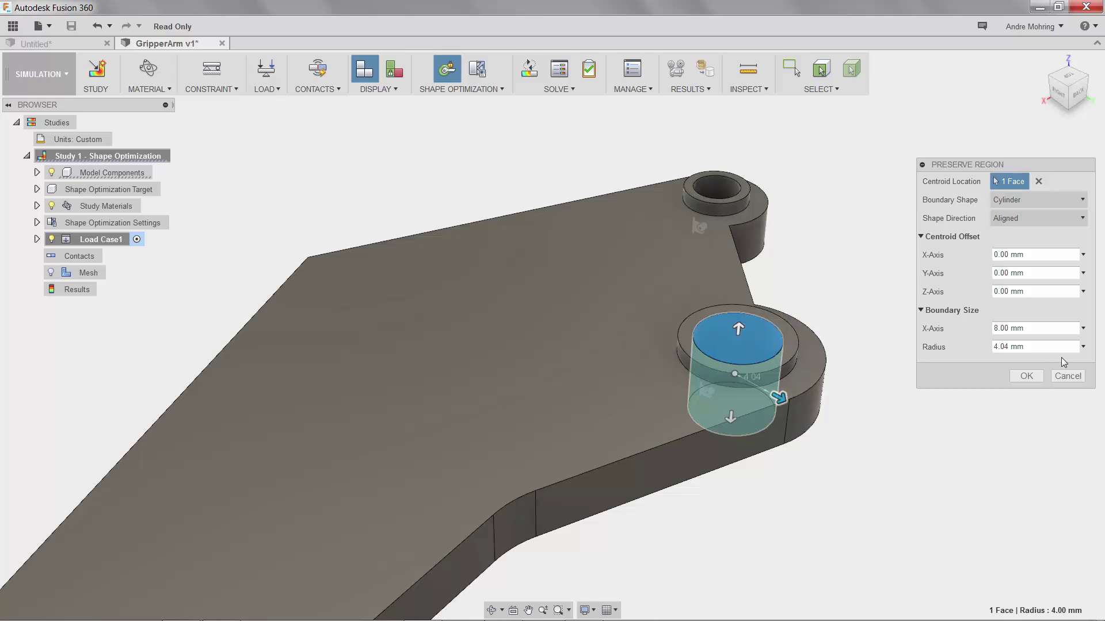
pyautogui.click(1052, 346)
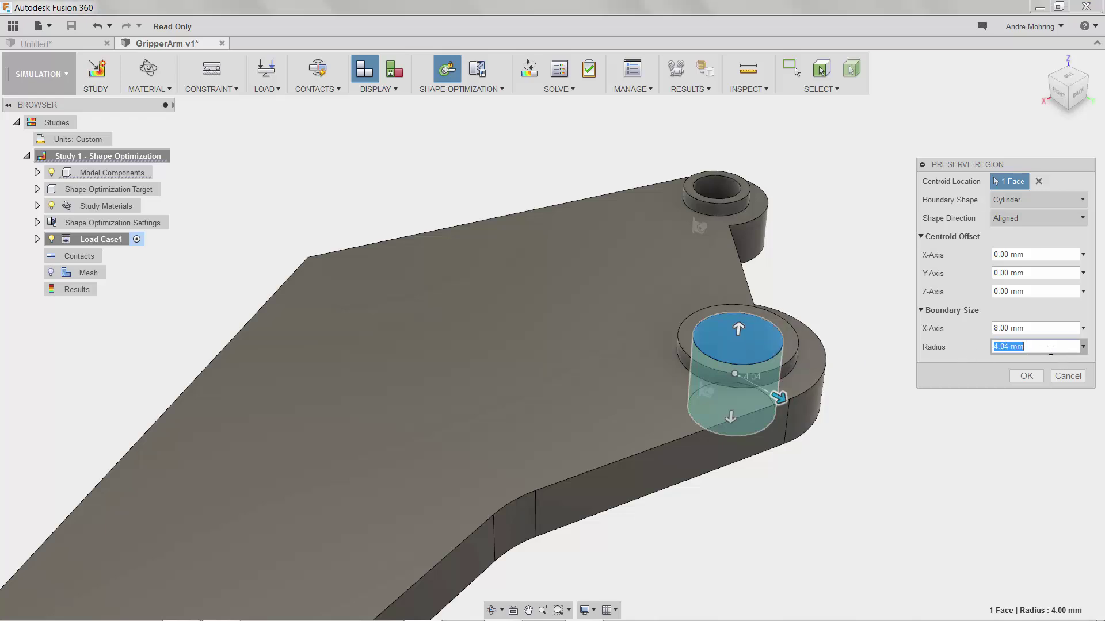
pyautogui.write('8')
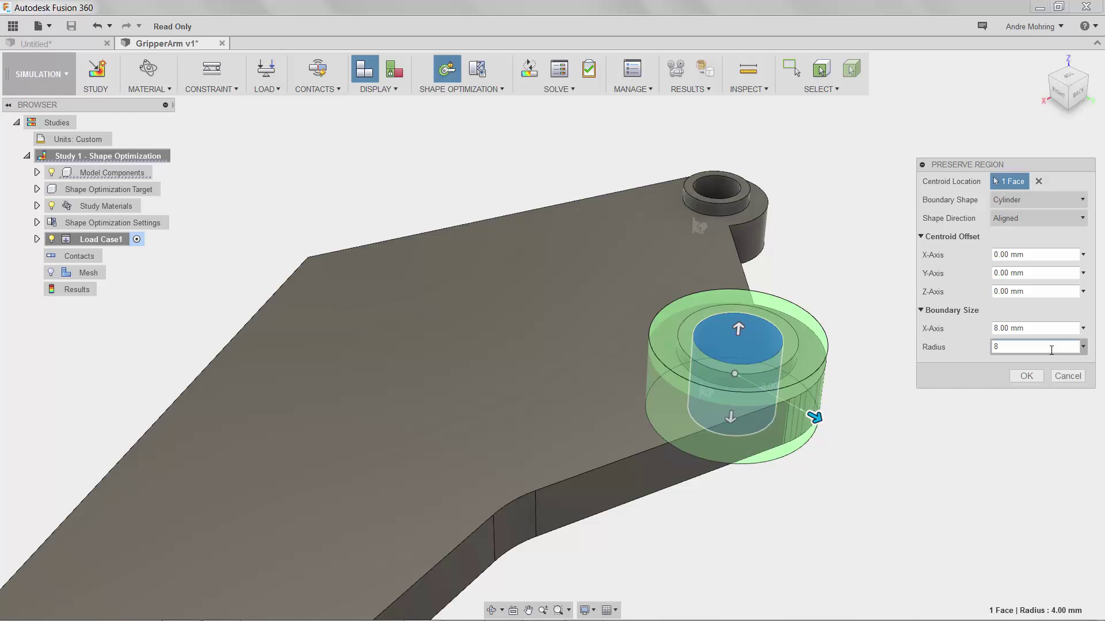
pyautogui.click(1027, 375)
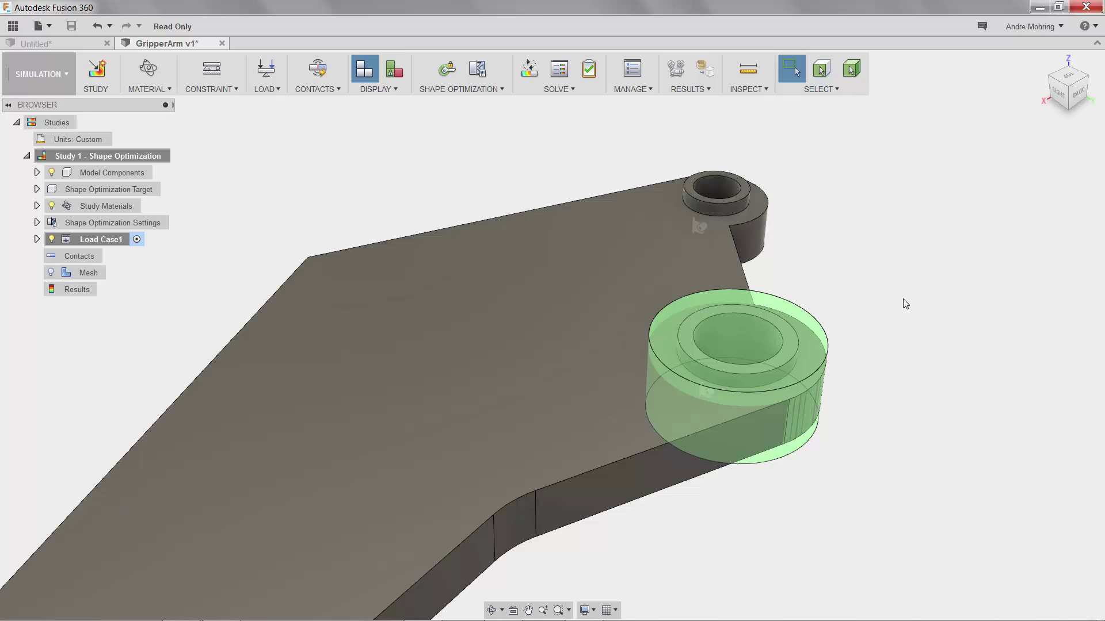
# Step: Add a 6 mm-radius preserve region around the upper boss hole, then fit the whole arm in view
pyautogui.click(716, 191)
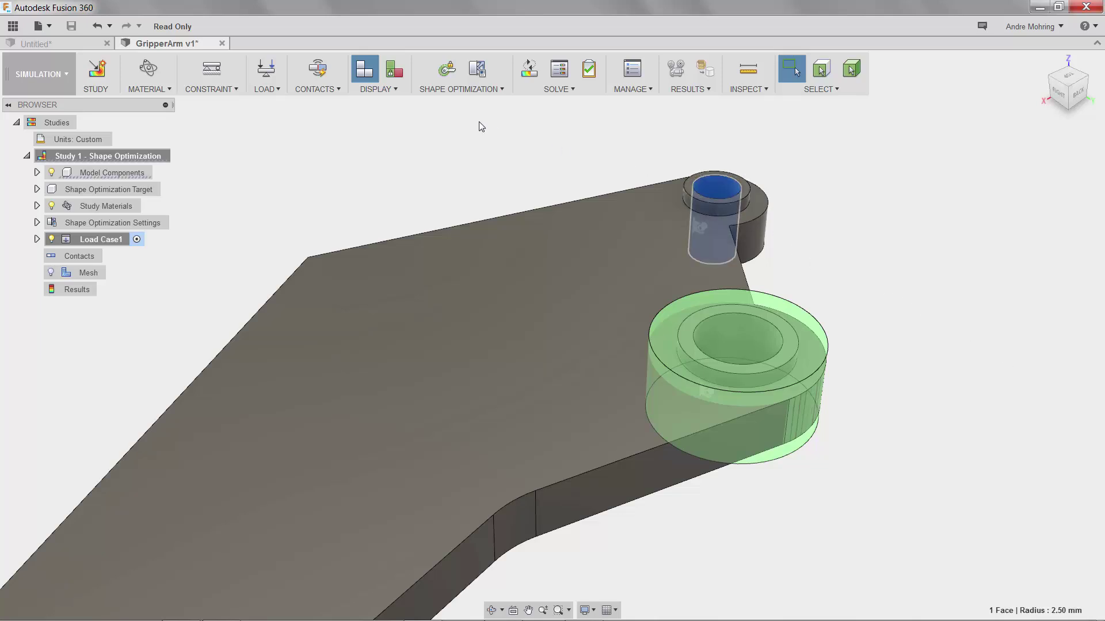
pyautogui.click(447, 69)
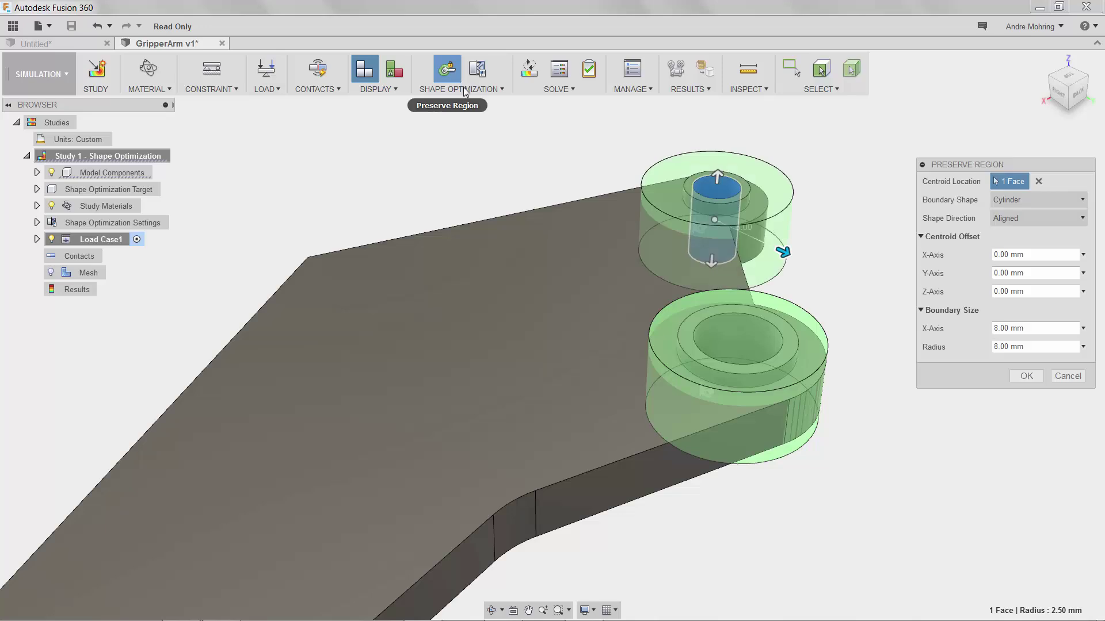
pyautogui.click(1034, 348)
pyautogui.write('6')
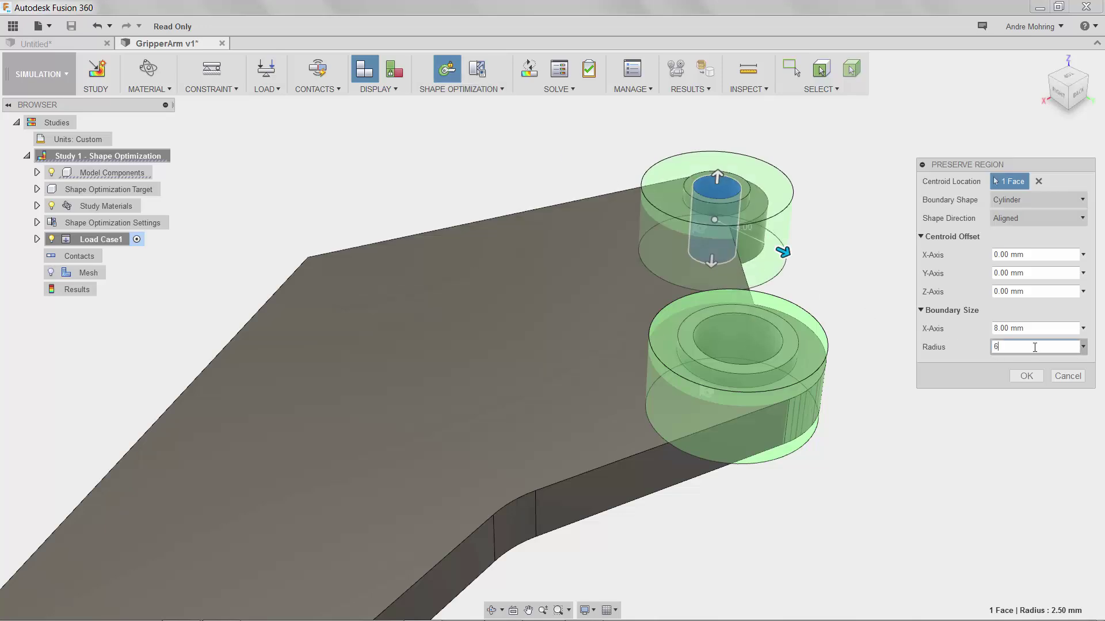
pyautogui.click(1023, 380)
pyautogui.press('F6')
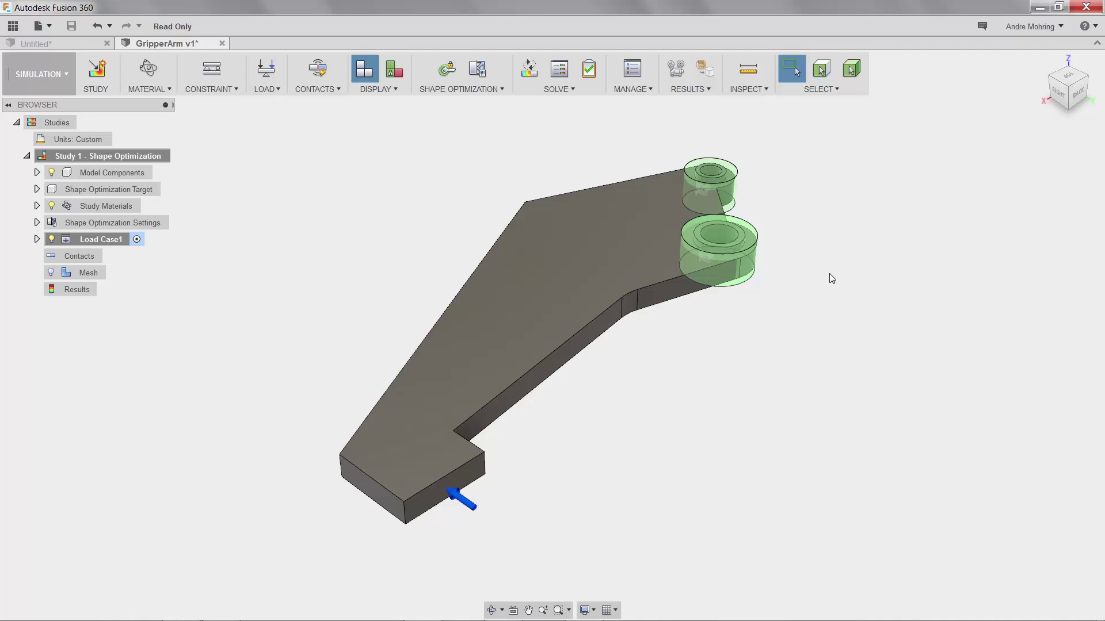
# Step: Add a Symmetry Plane based on the gripper arm's top face
pyautogui.click(487, 90)
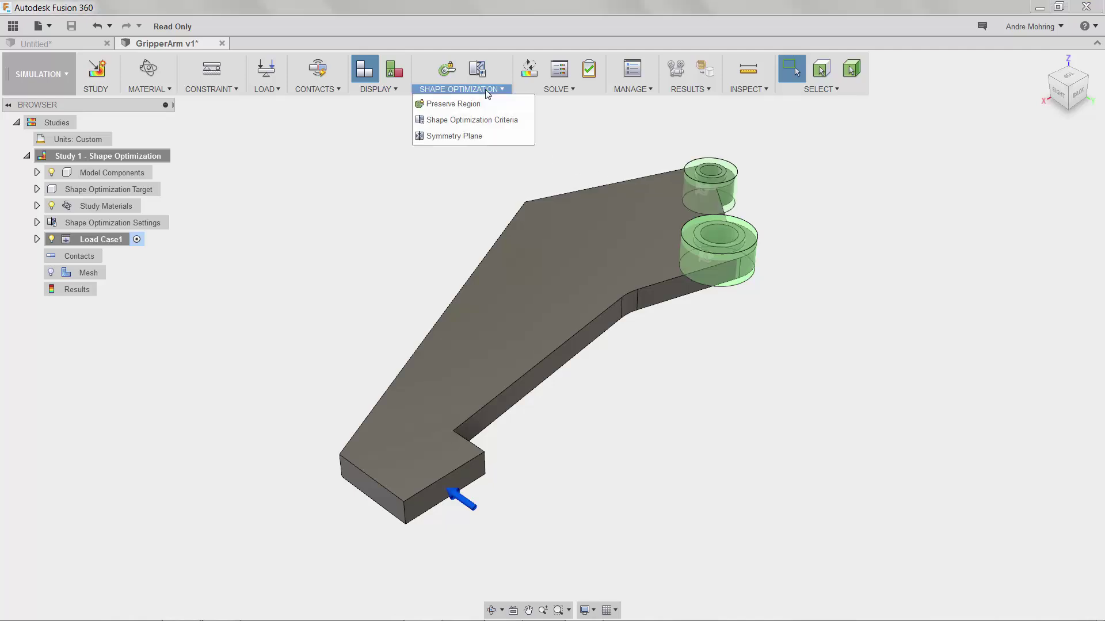
pyautogui.click(477, 136)
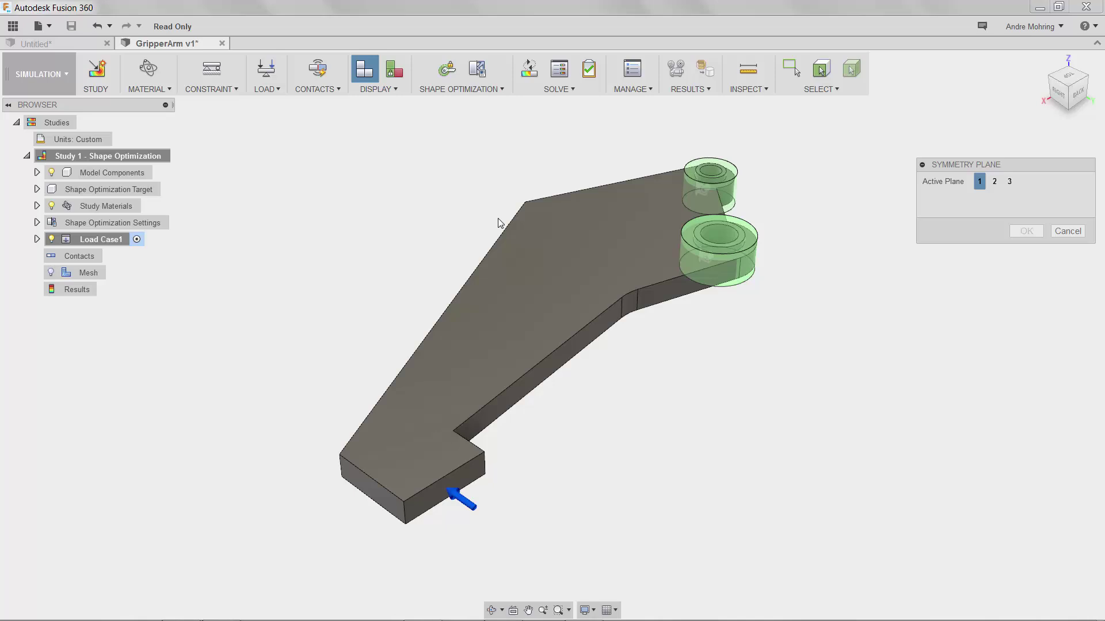
pyautogui.click(532, 264)
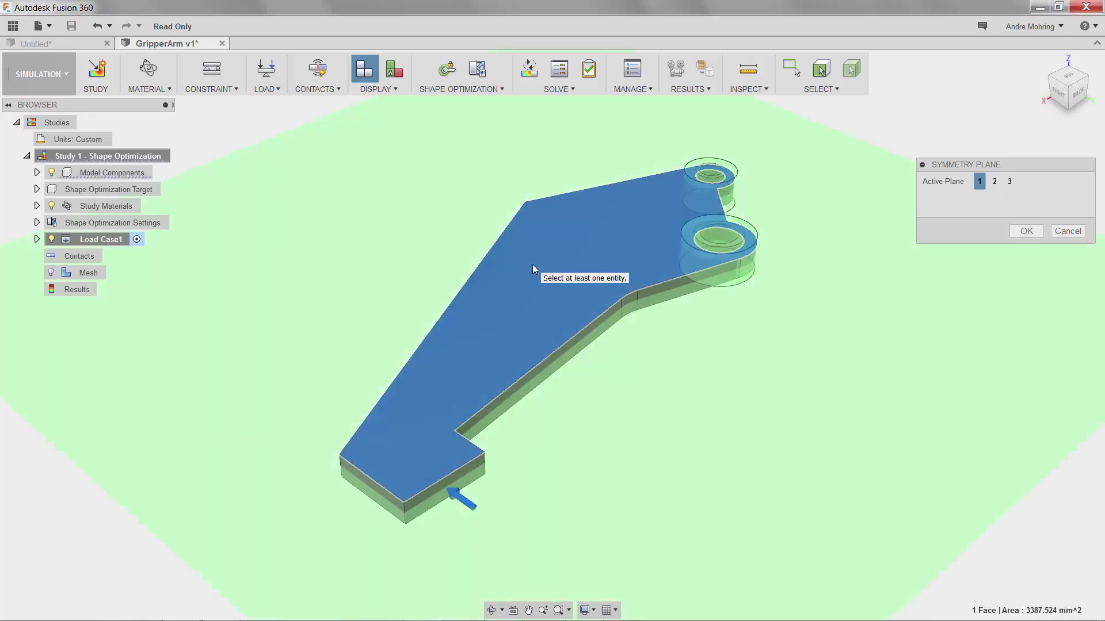
pyautogui.click(1021, 231)
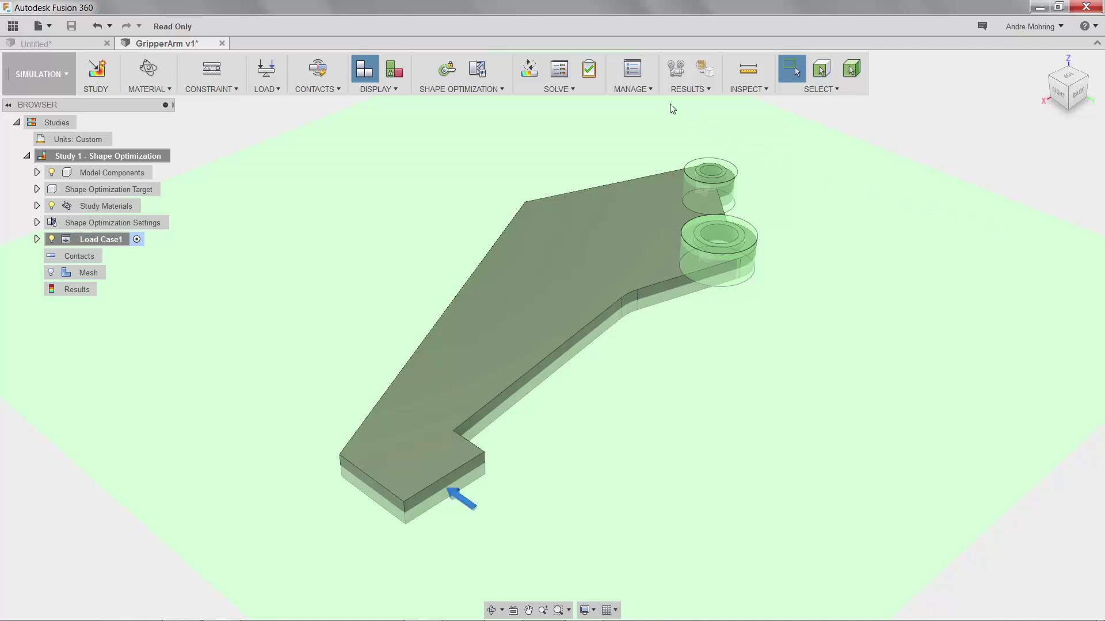
# Step: Shrink the study's model-based mesh size toward 1% and accept the fine-mesh warning
pyautogui.click(641, 69)
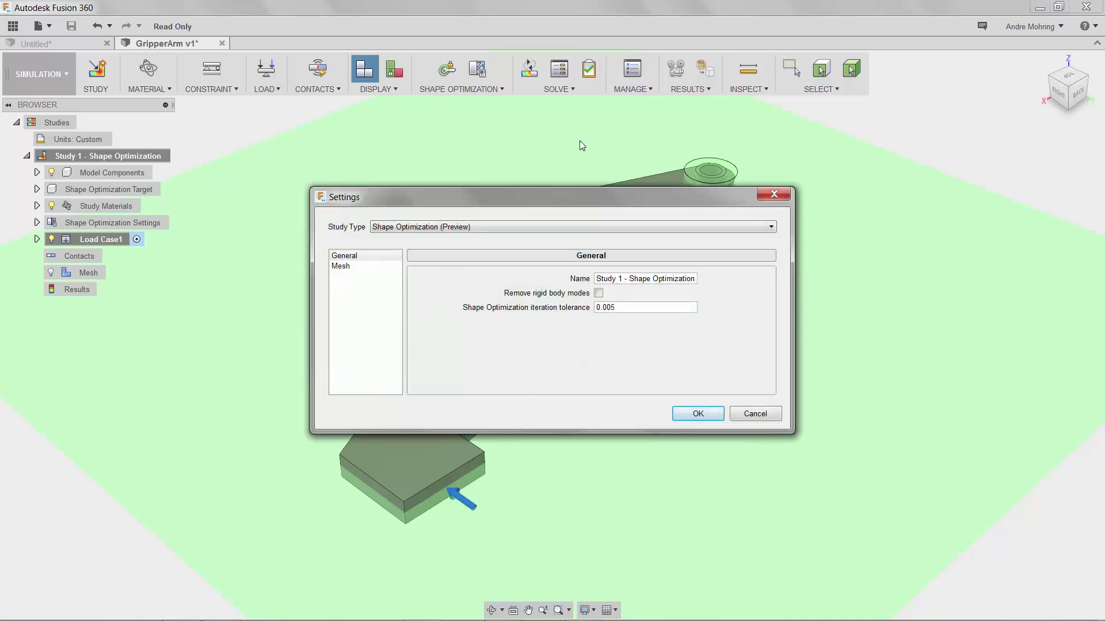
pyautogui.click(341, 266)
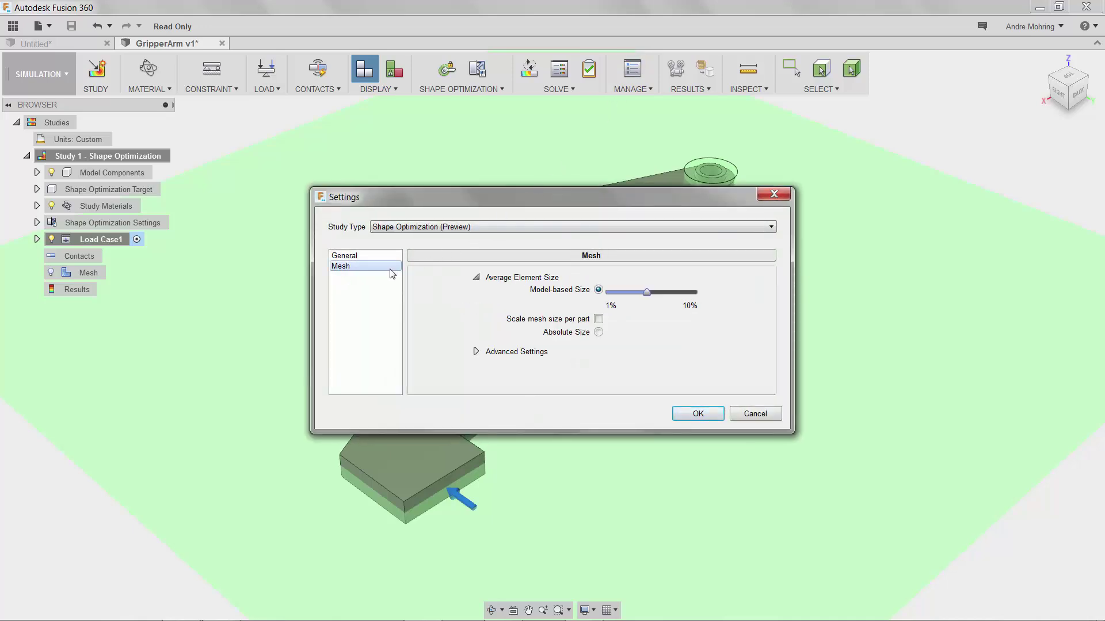
pyautogui.moveTo(647, 292); pyautogui.dragTo(616, 305)
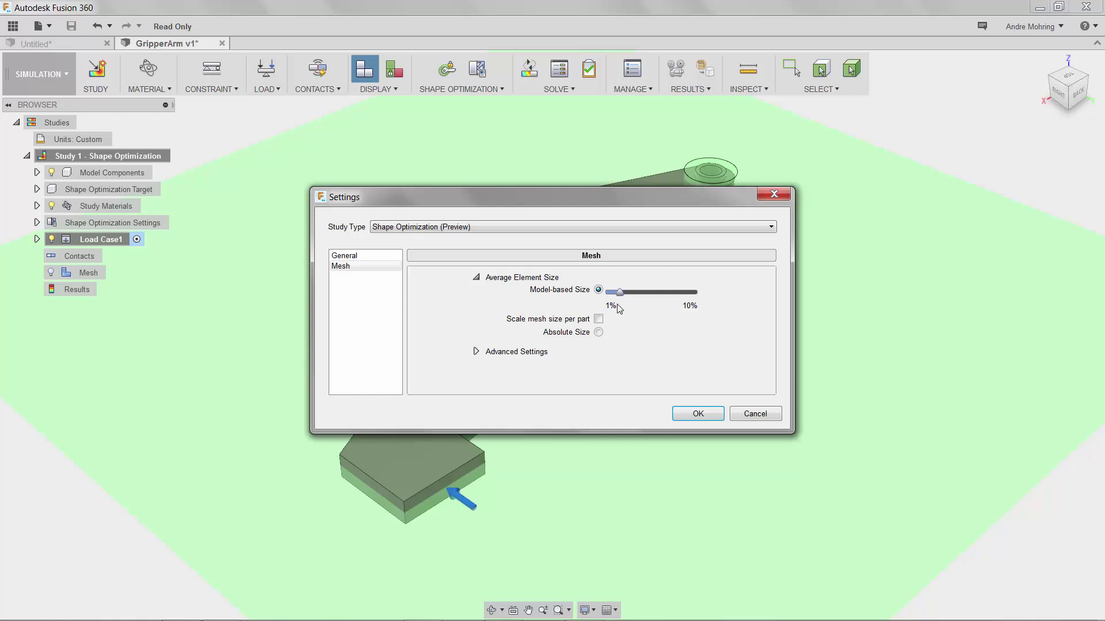
pyautogui.click(685, 414)
pyautogui.click(602, 357)
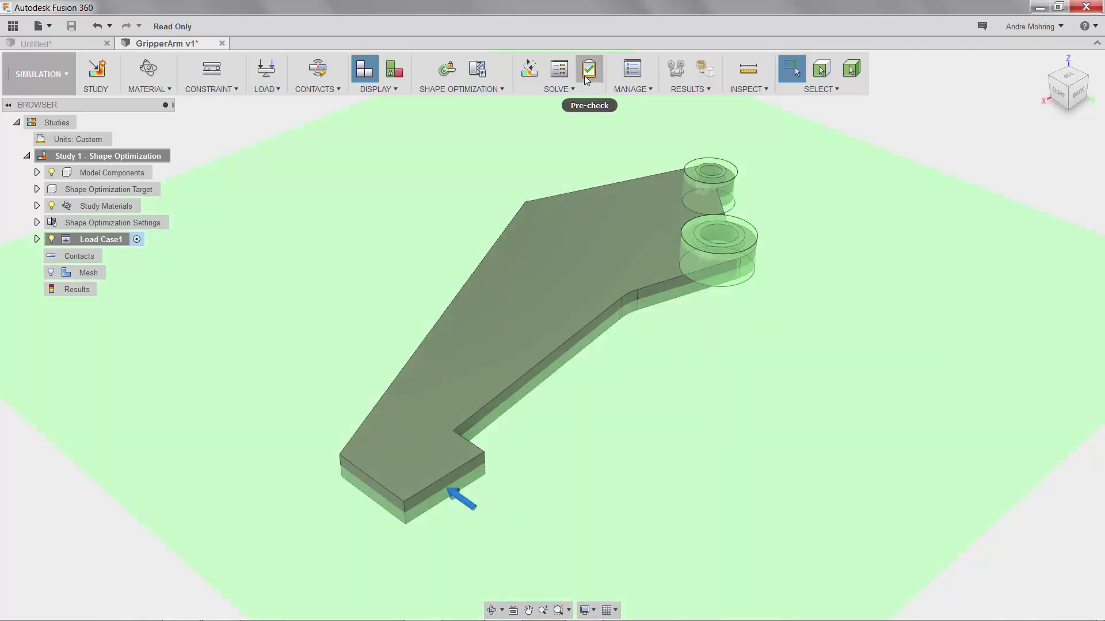
# Step: Solve Study 1 on the cloud
pyautogui.click(529, 69)
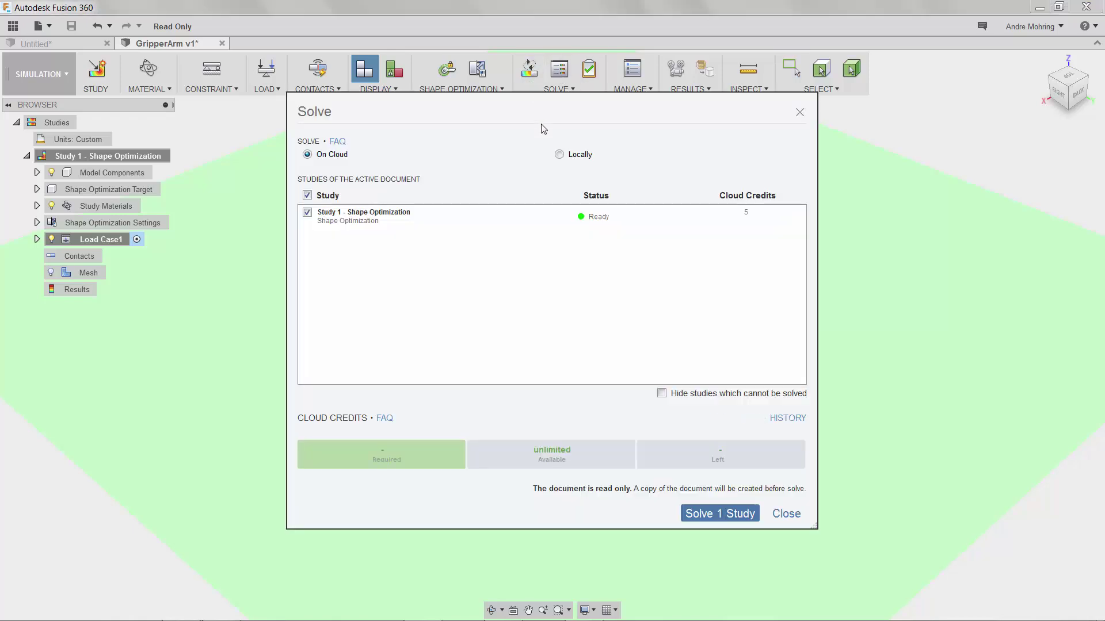
pyautogui.click(712, 521)
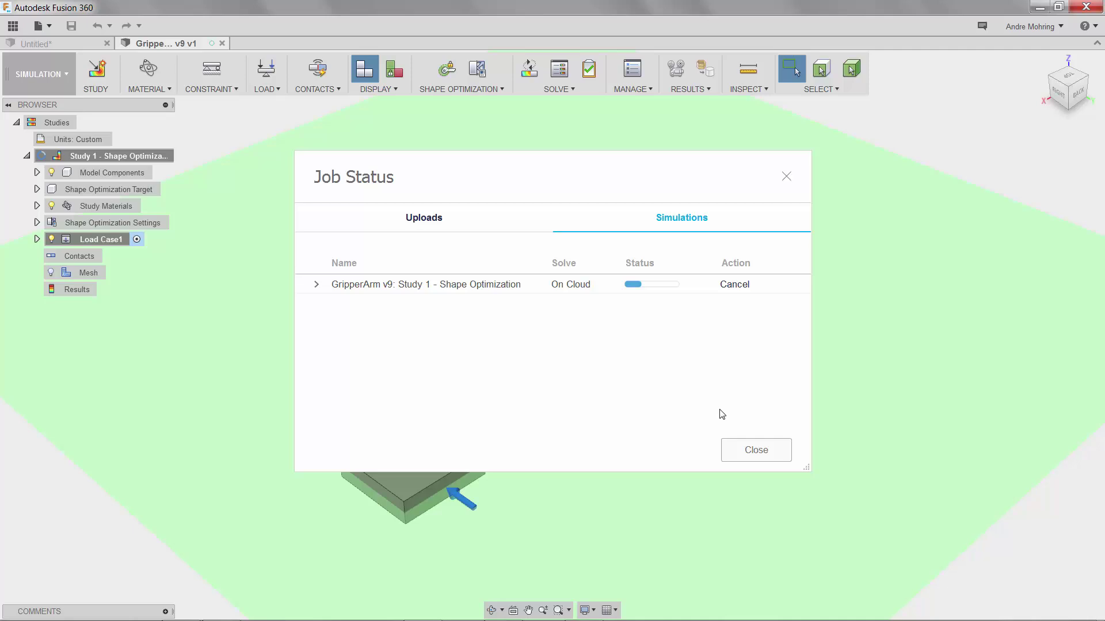
# Step: Close Job Status and lower the Target slider until Mass Ratio reads about 50%
pyautogui.click(767, 457)
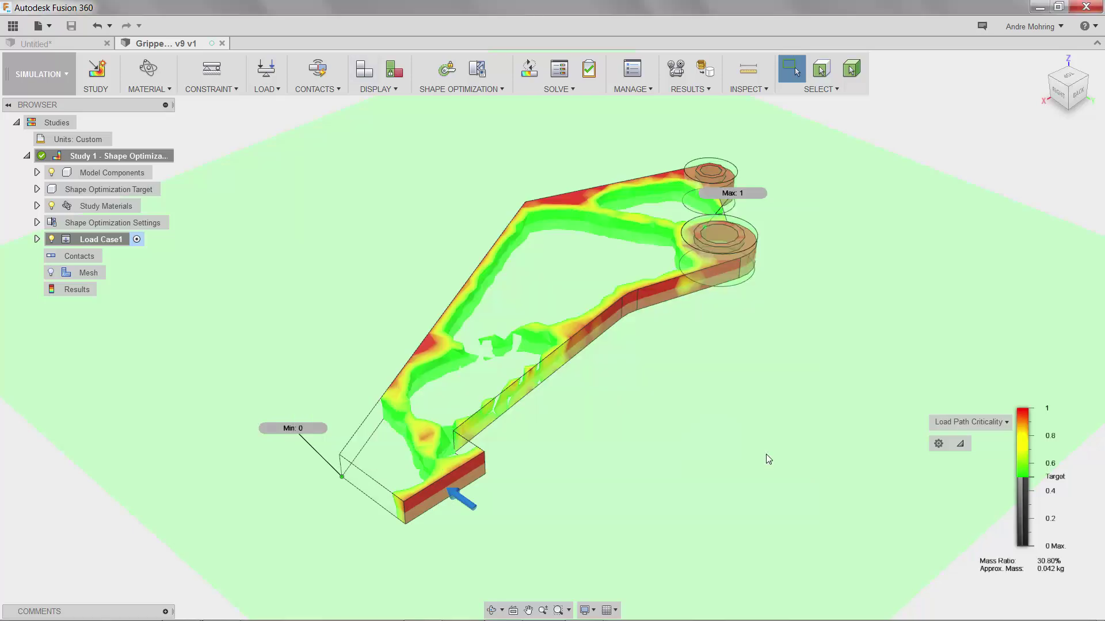
pyautogui.moveTo(1020, 478)
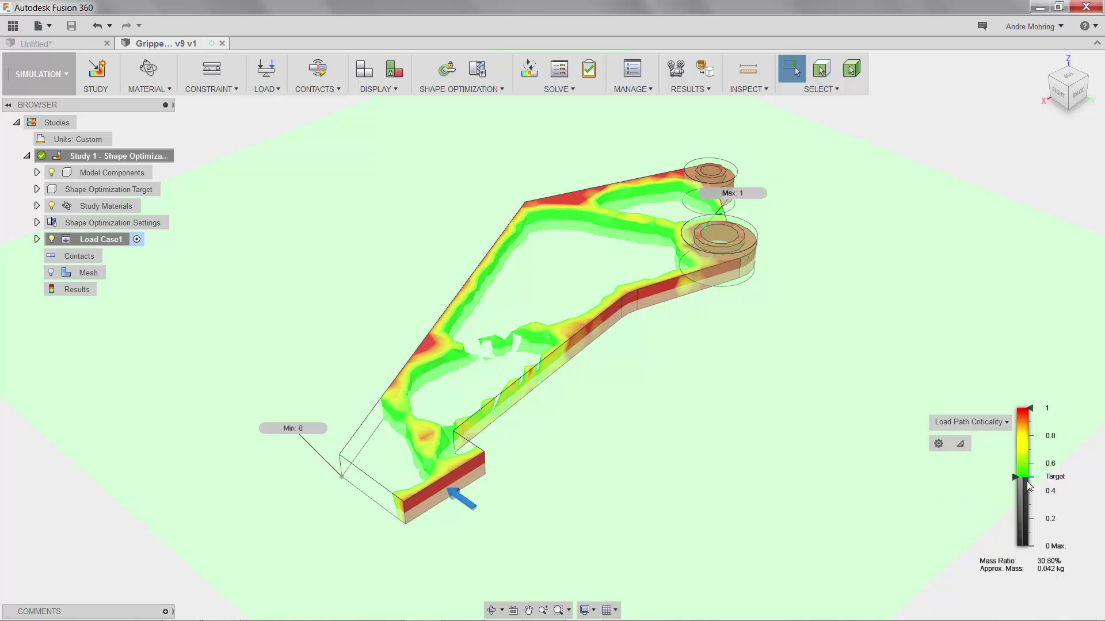
pyautogui.moveTo(1020, 478); pyautogui.dragTo(1020, 536)
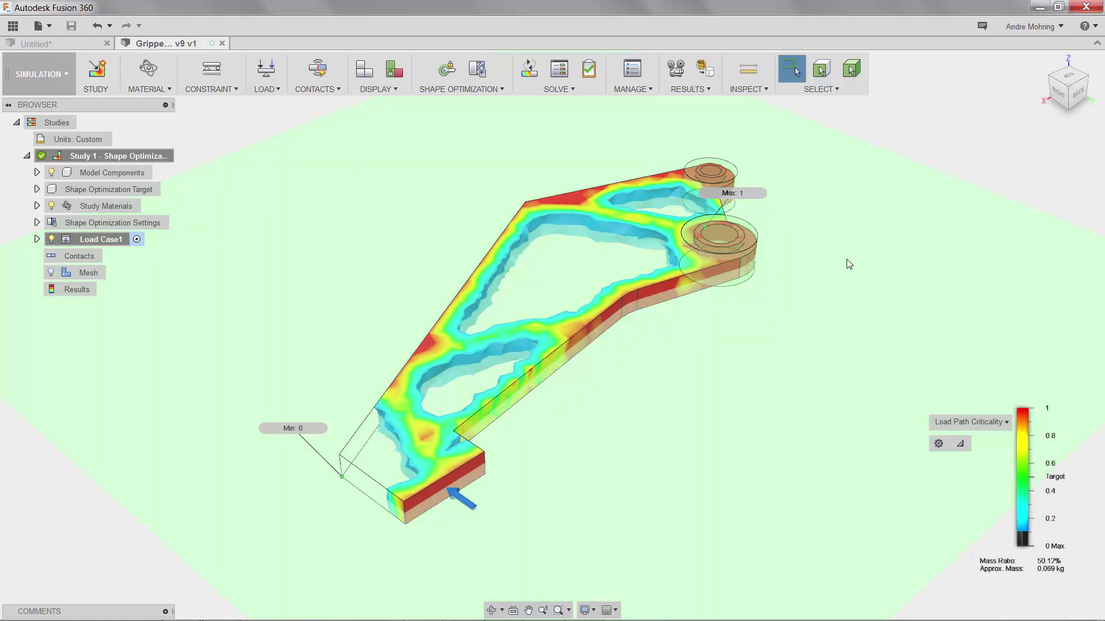
# Step: Promote the optimized shape into the design as a mesh body
pyautogui.click(701, 90)
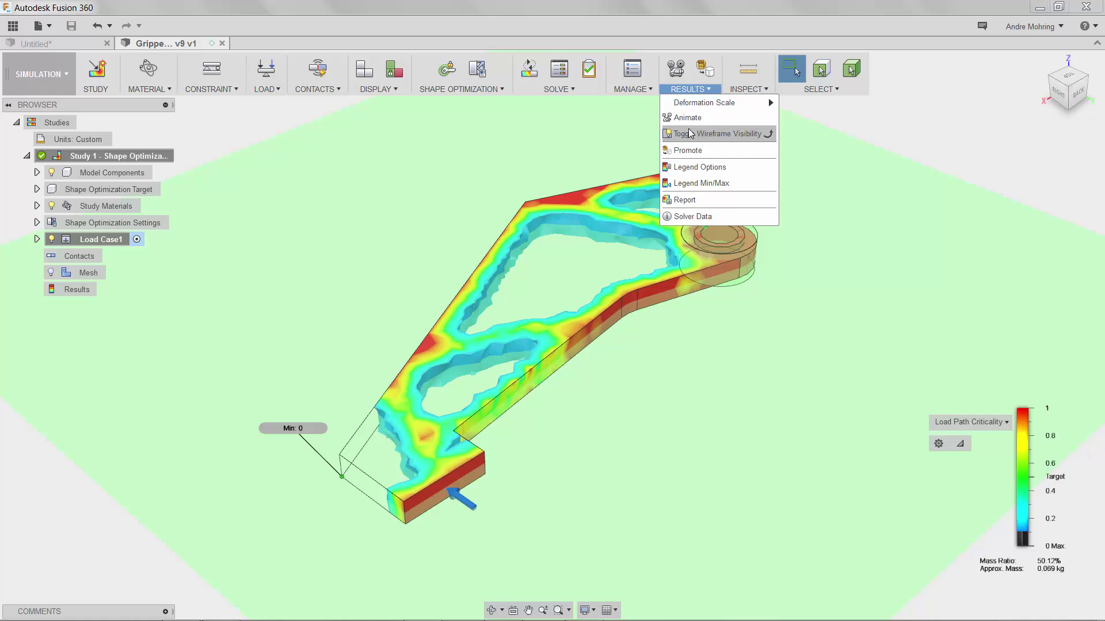
pyautogui.click(689, 150)
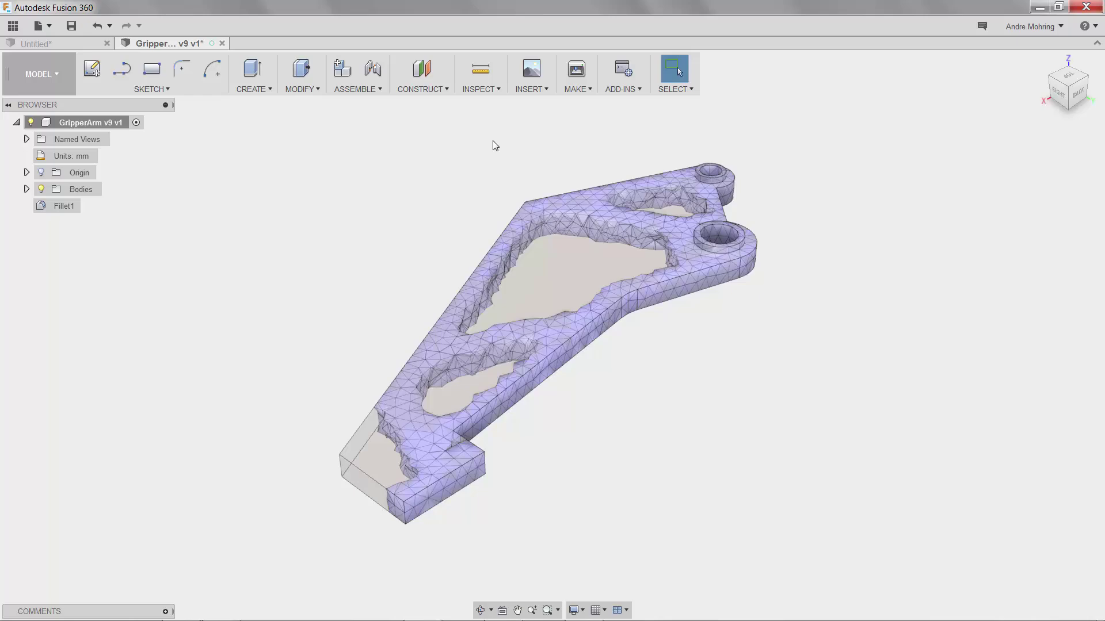
pyautogui.click(122, 69)
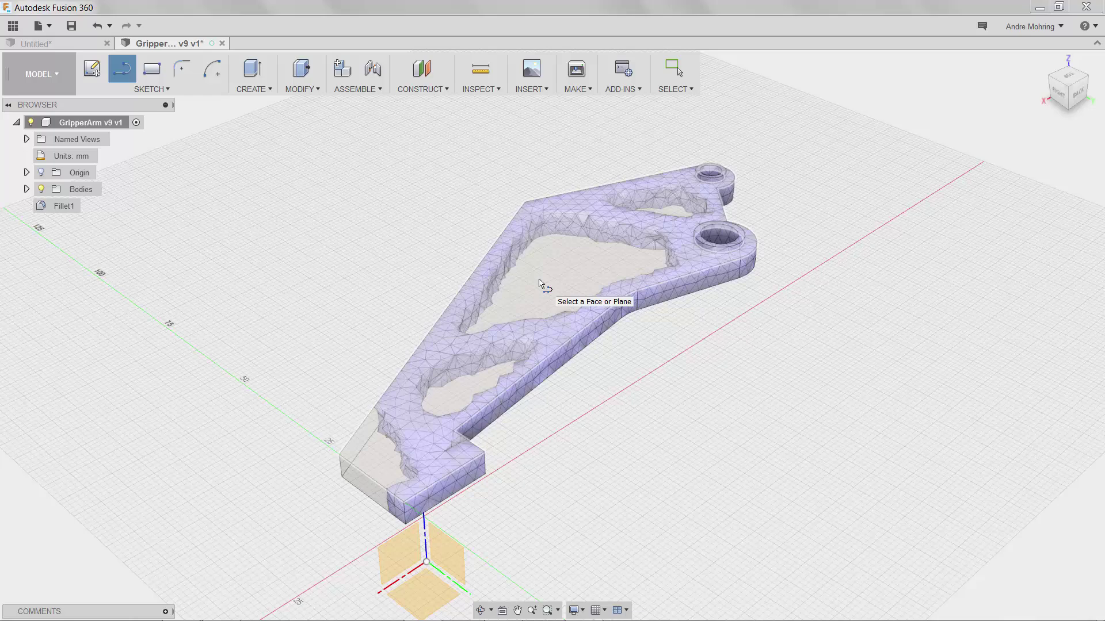
# Step: Sketch on the lever's top face, tracing a closed polyline around the central void and starting the right-void outline
pyautogui.click(429, 440)
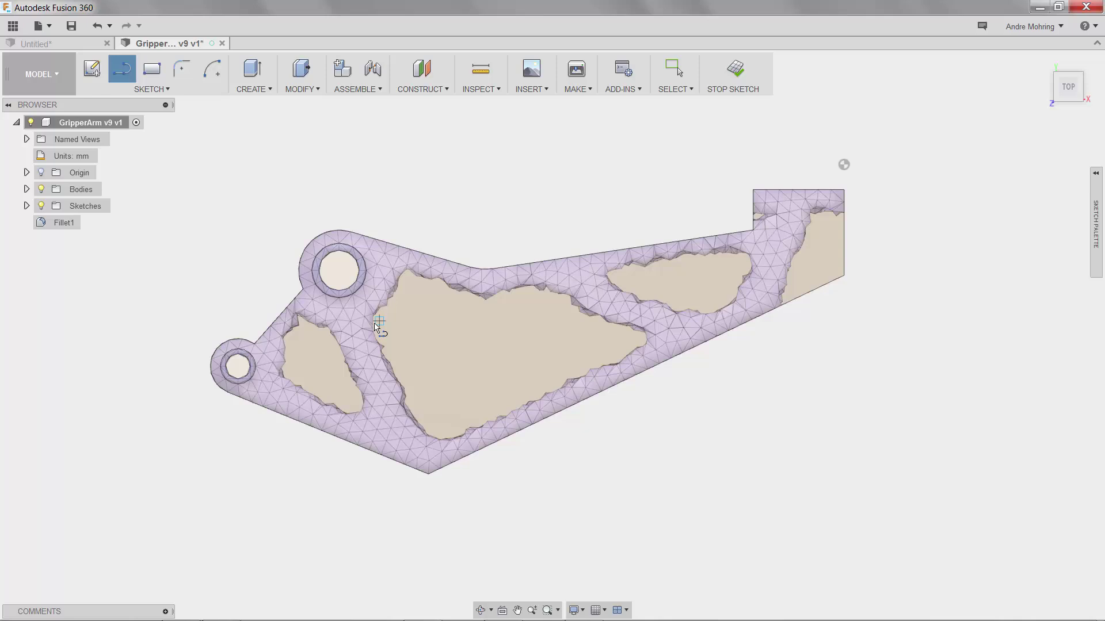
pyautogui.click(374, 326)
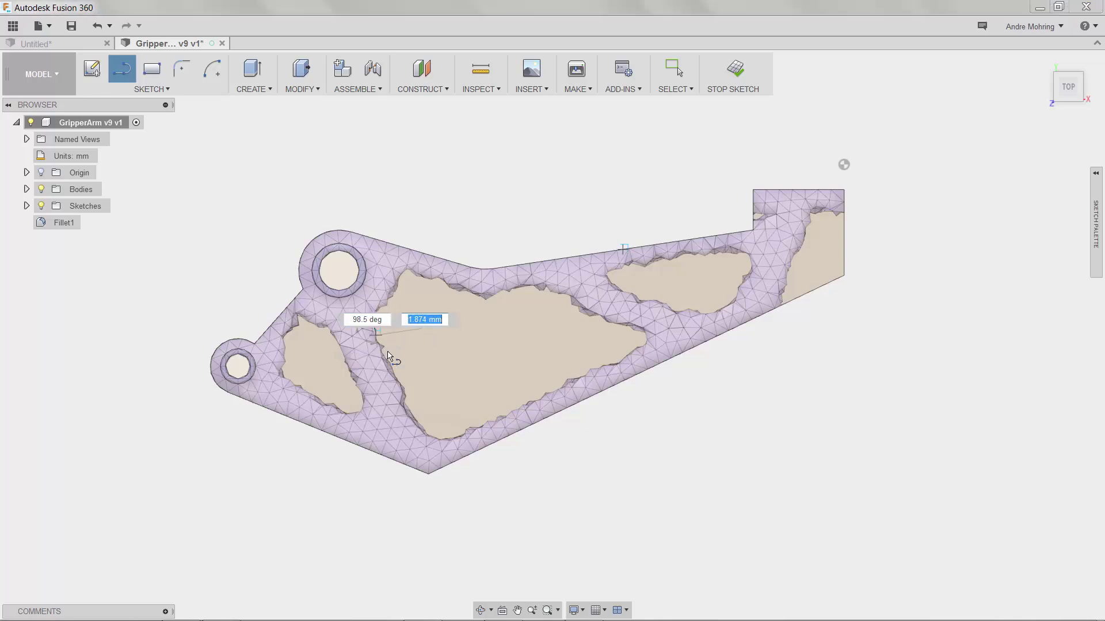
pyautogui.click(430, 437)
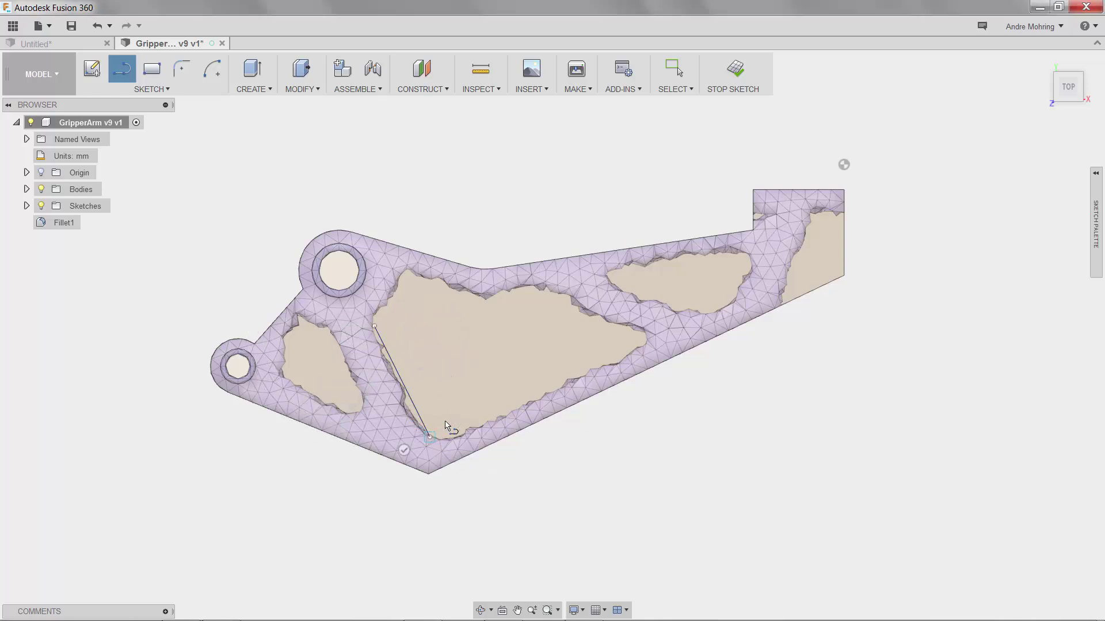
pyautogui.click(647, 341)
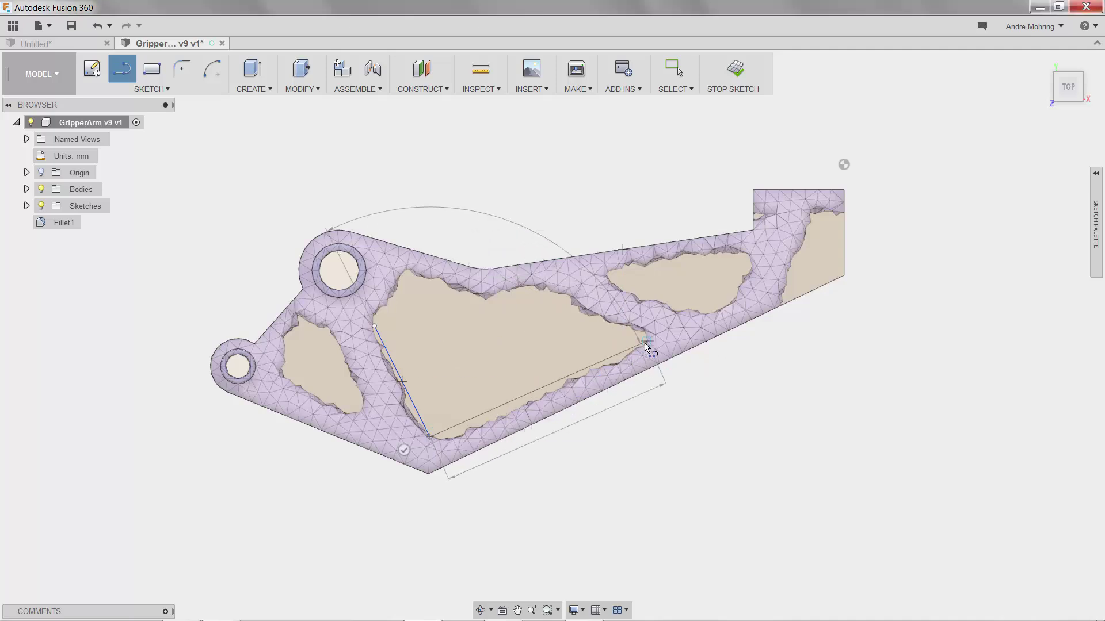
pyautogui.click(538, 289)
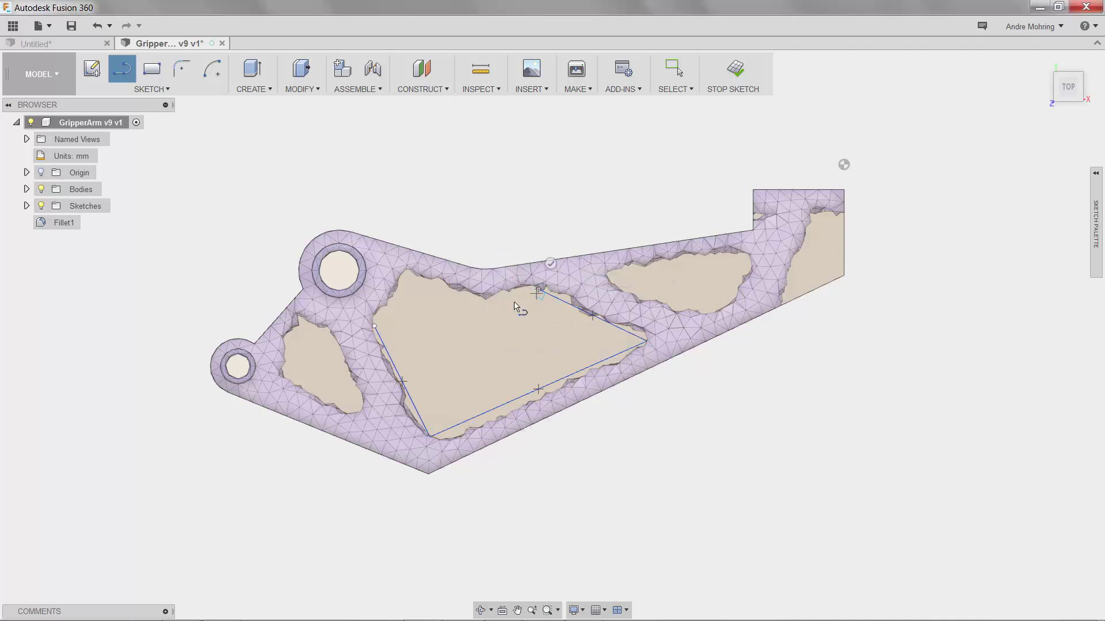
pyautogui.click(485, 307)
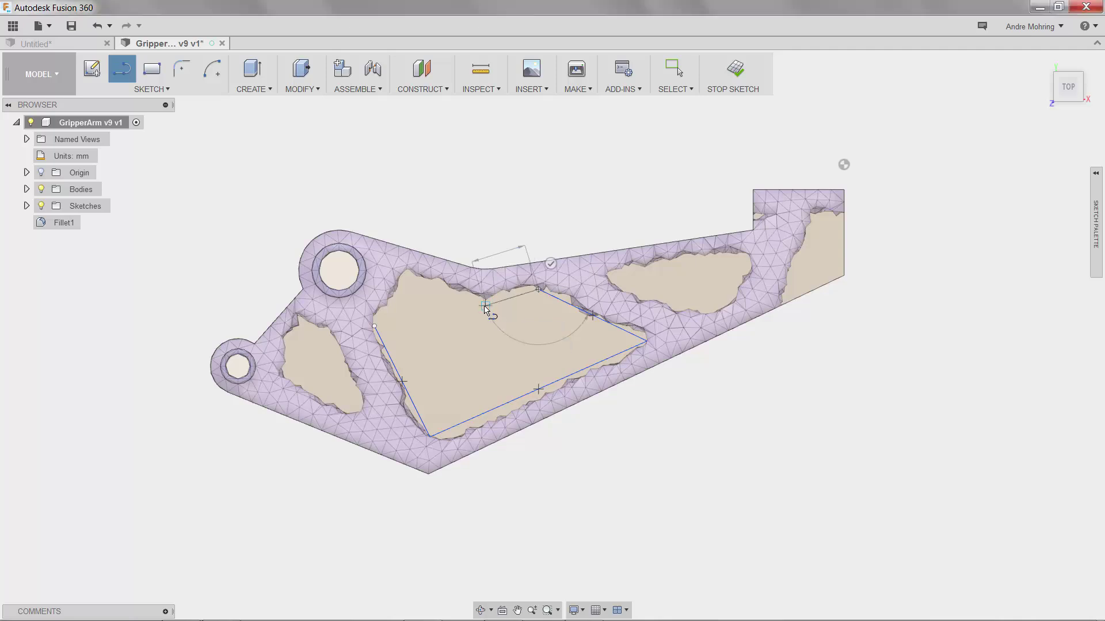
pyautogui.click(407, 274)
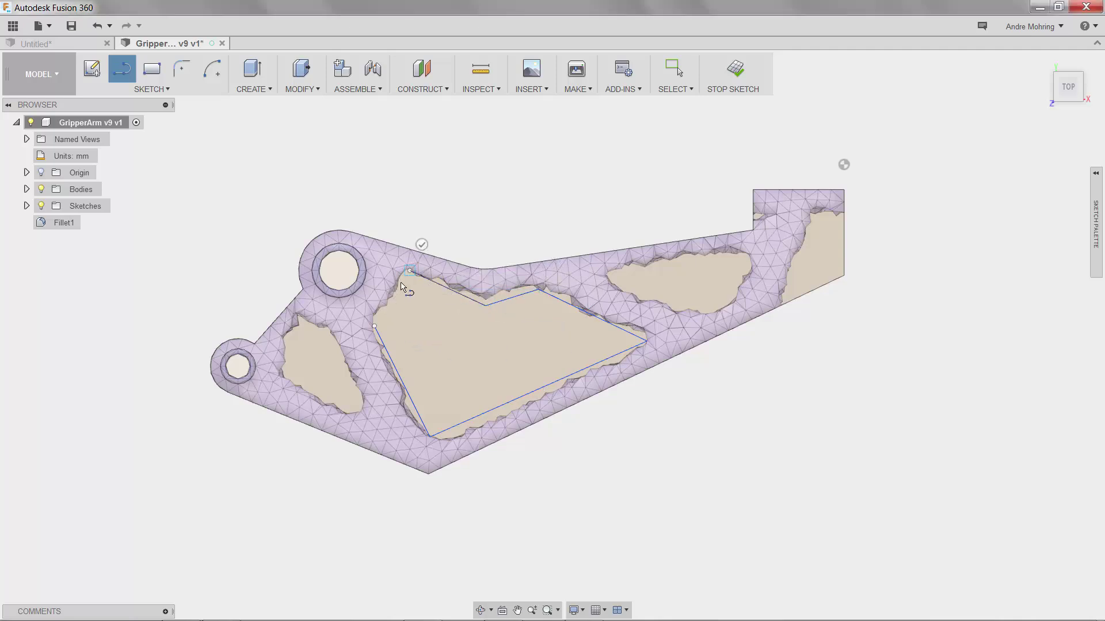
pyautogui.click(374, 327)
pyautogui.click(611, 277)
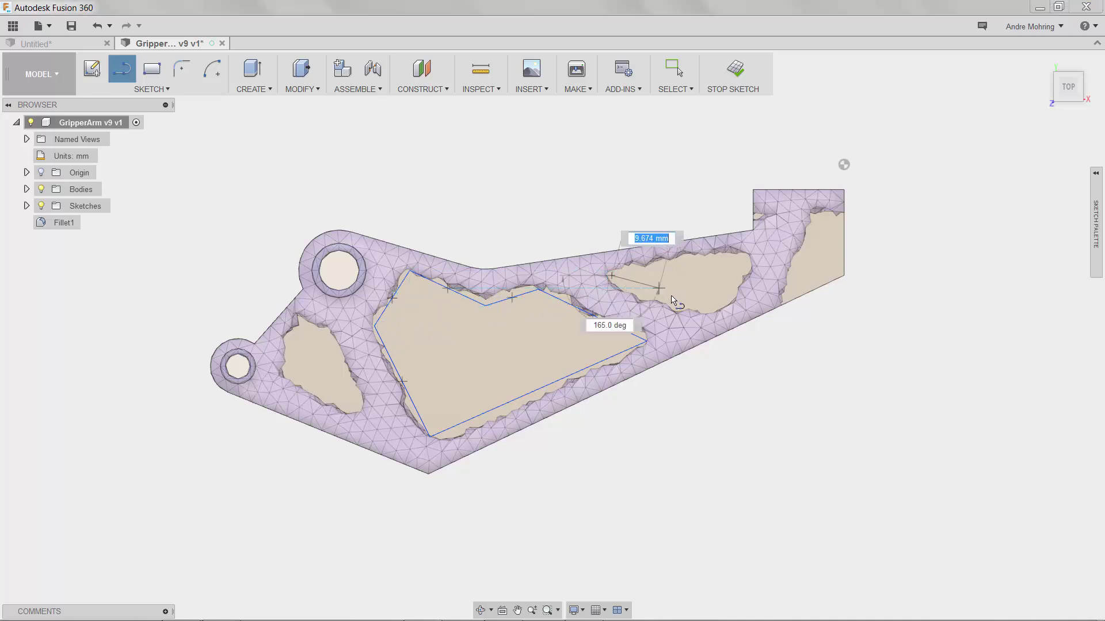
pyautogui.click(712, 307)
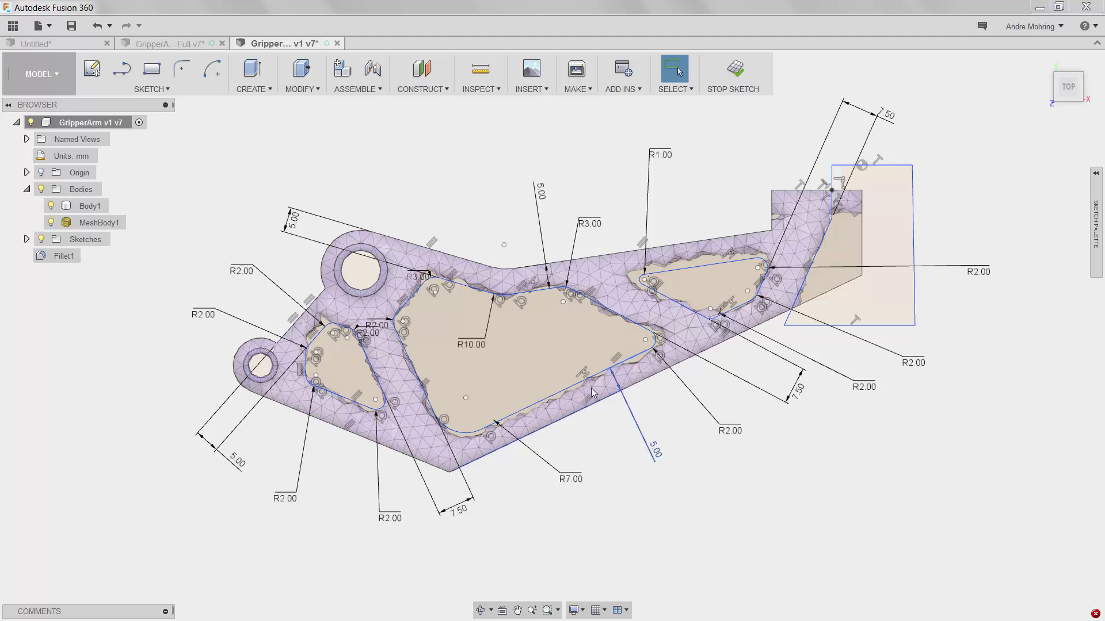
# Step: Open the Extrude tool for the finished pocket sketch
pyautogui.click(256, 78)
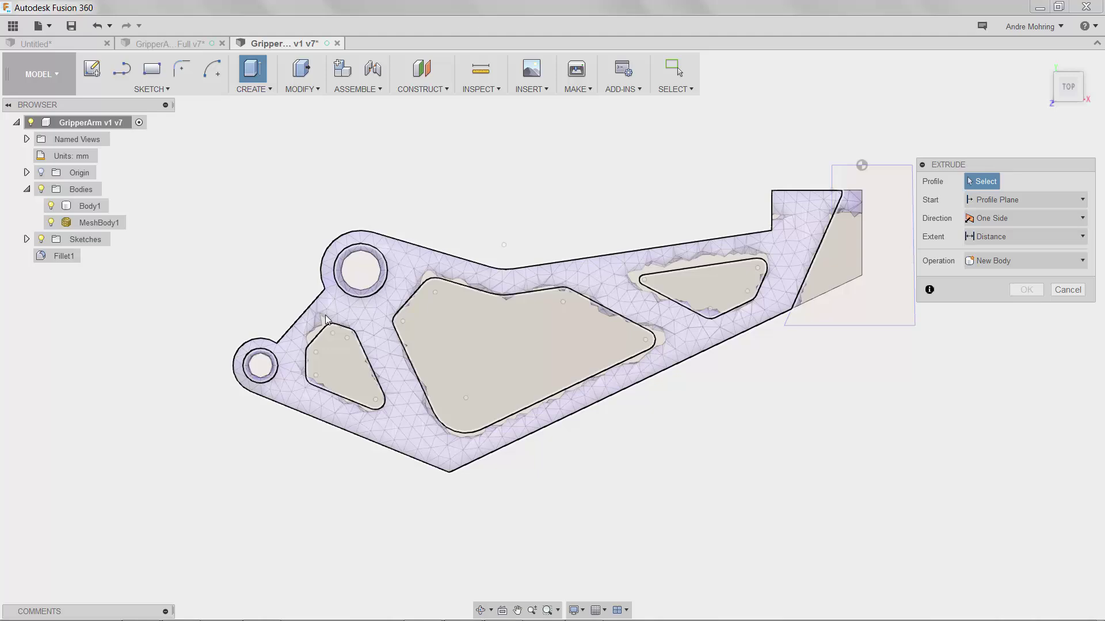
# Step: Select the five pocket profiles: two triangles, the central pocket, and the right-end wedge and rectangle
pyautogui.click(327, 356)
pyautogui.click(469, 341)
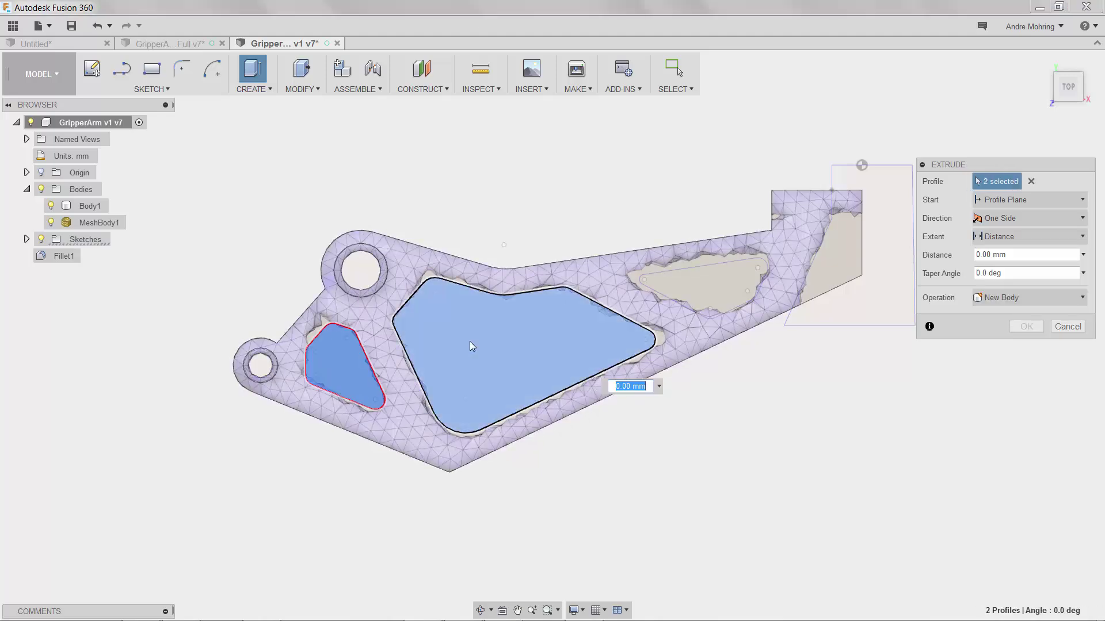
pyautogui.click(735, 283)
pyautogui.click(841, 253)
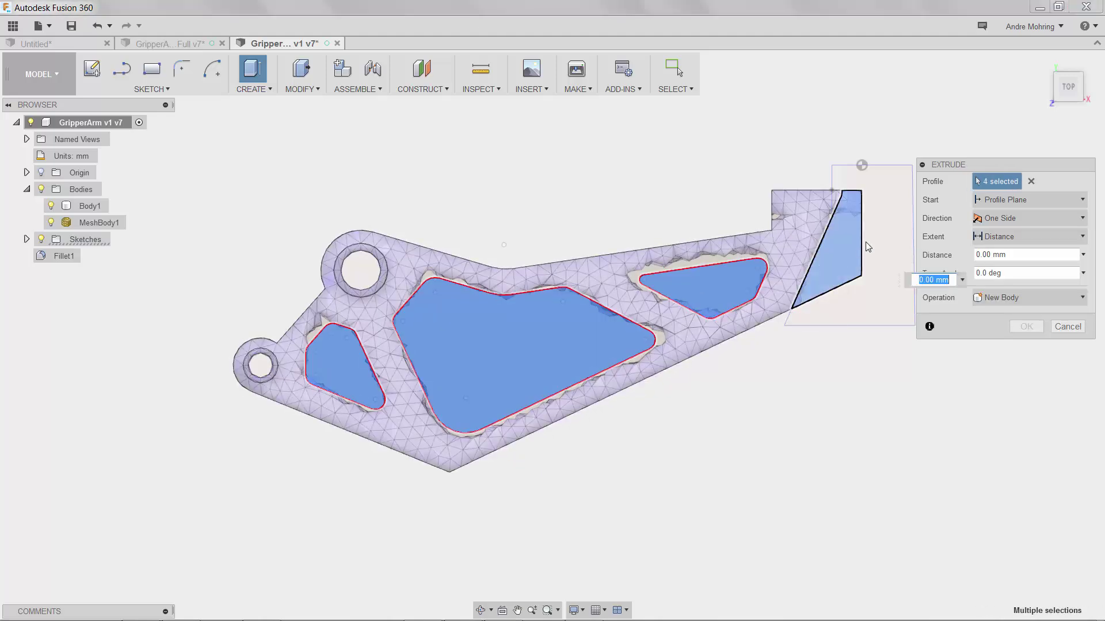
pyautogui.click(868, 239)
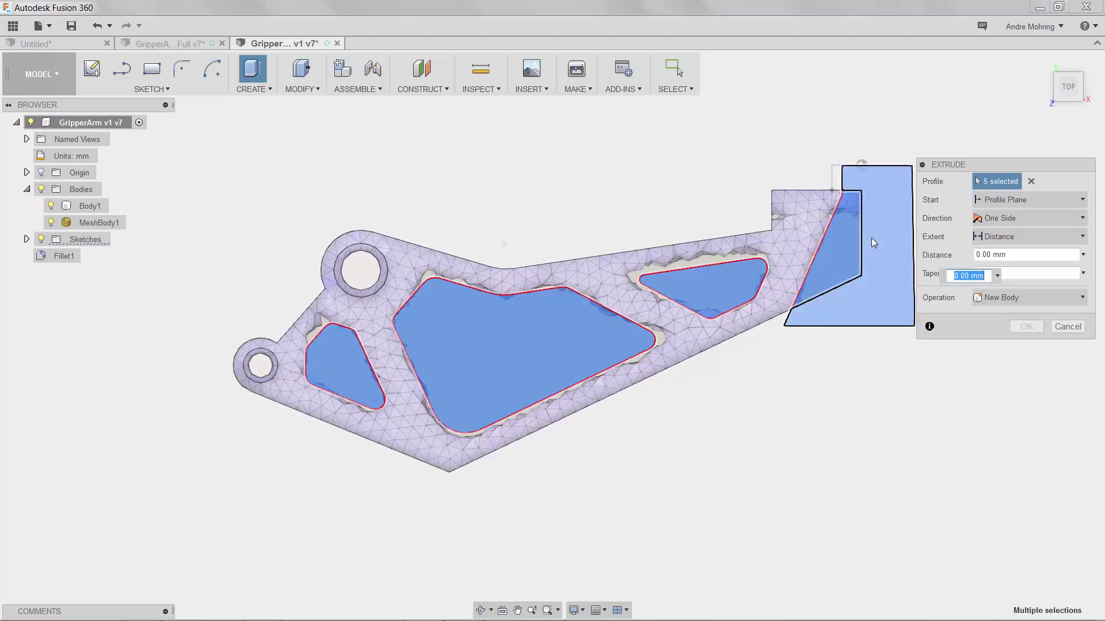
# Step: Set the extrusion extent to All and flip it to cut through the lever
pyautogui.click(1013, 236)
pyautogui.click(1006, 286)
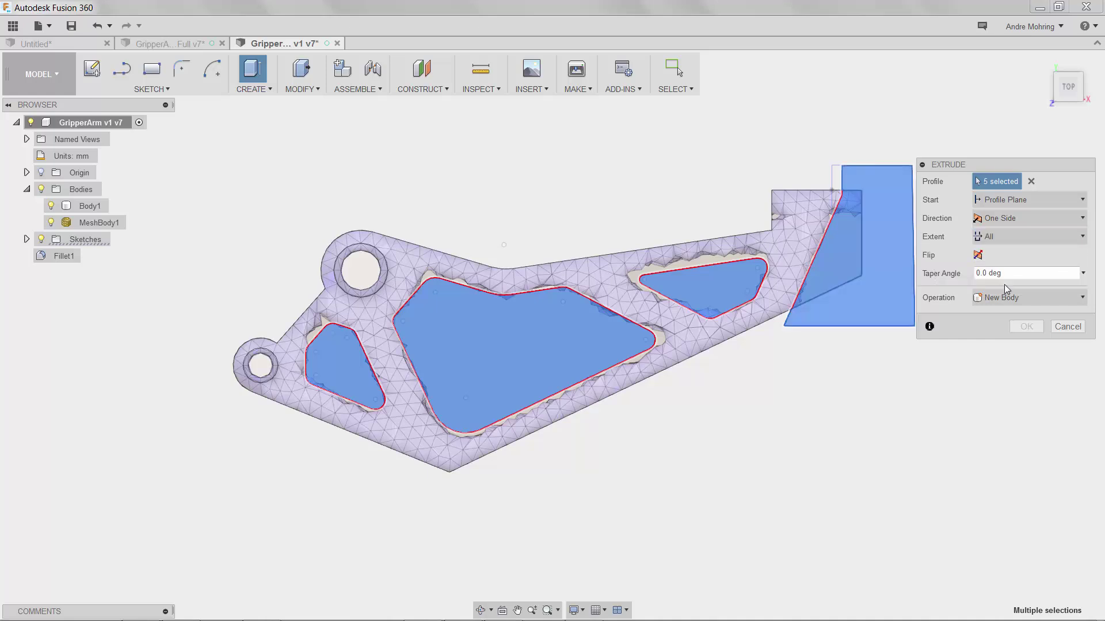
pyautogui.click(977, 255)
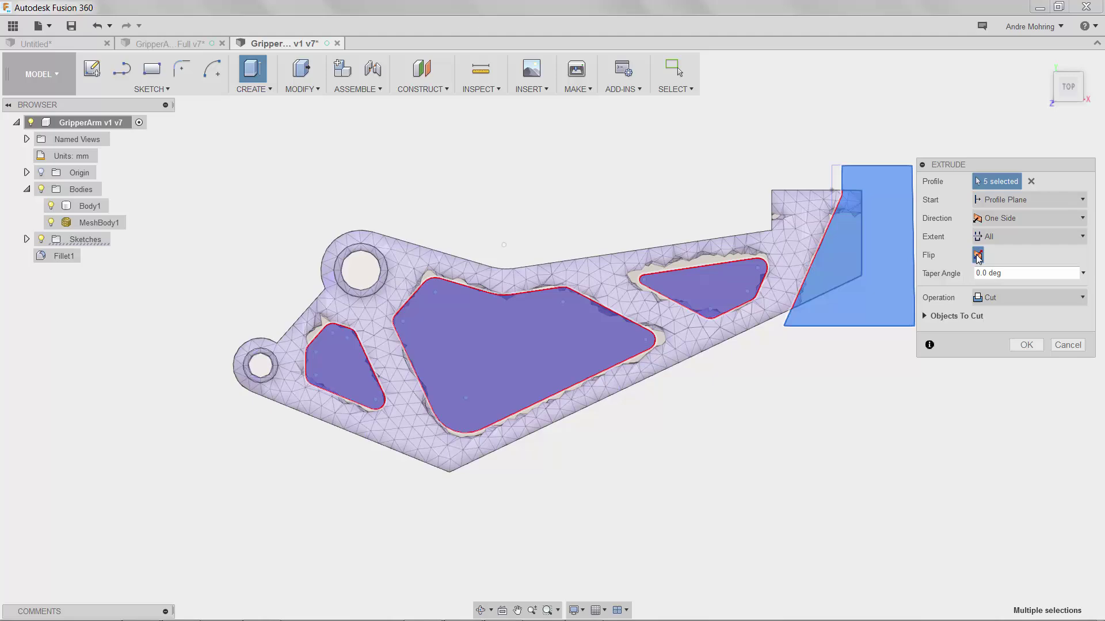
pyautogui.click(1070, 101)
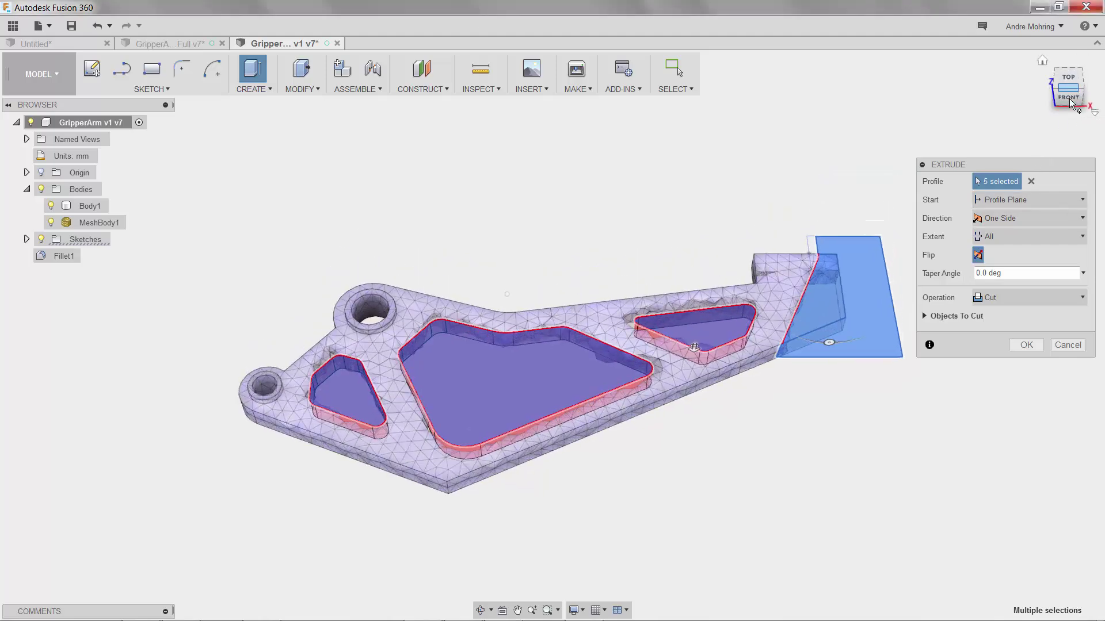
# Step: Apply the through-all pocket cut, hide MeshBody1, and view the part from the top
pyautogui.click(1026, 345)
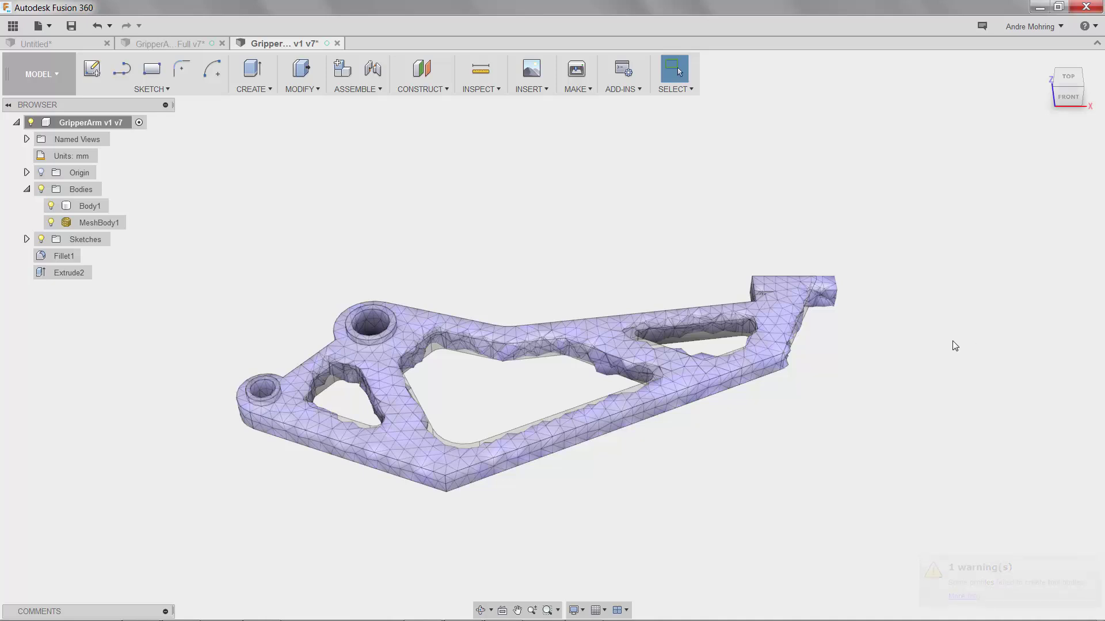
pyautogui.click(72, 223)
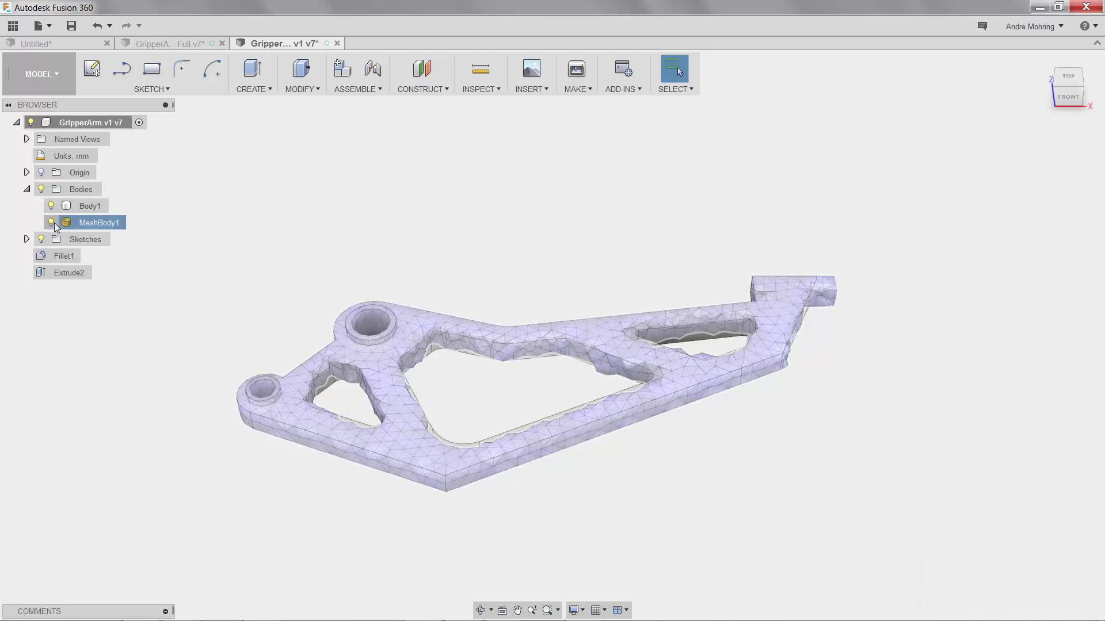
pyautogui.click(53, 224)
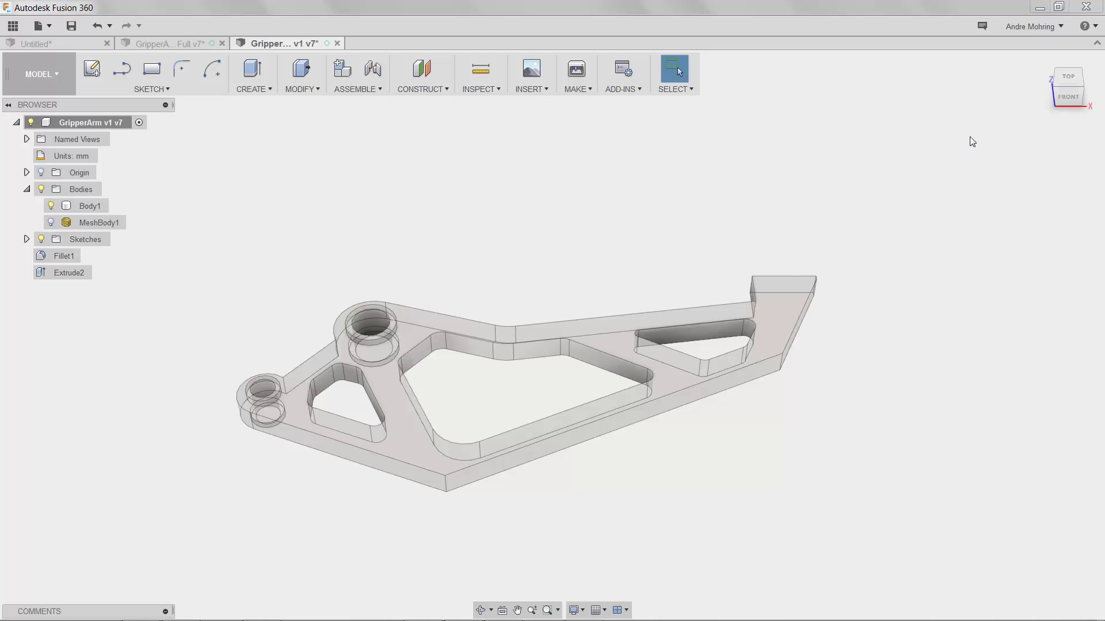
pyautogui.click(1069, 78)
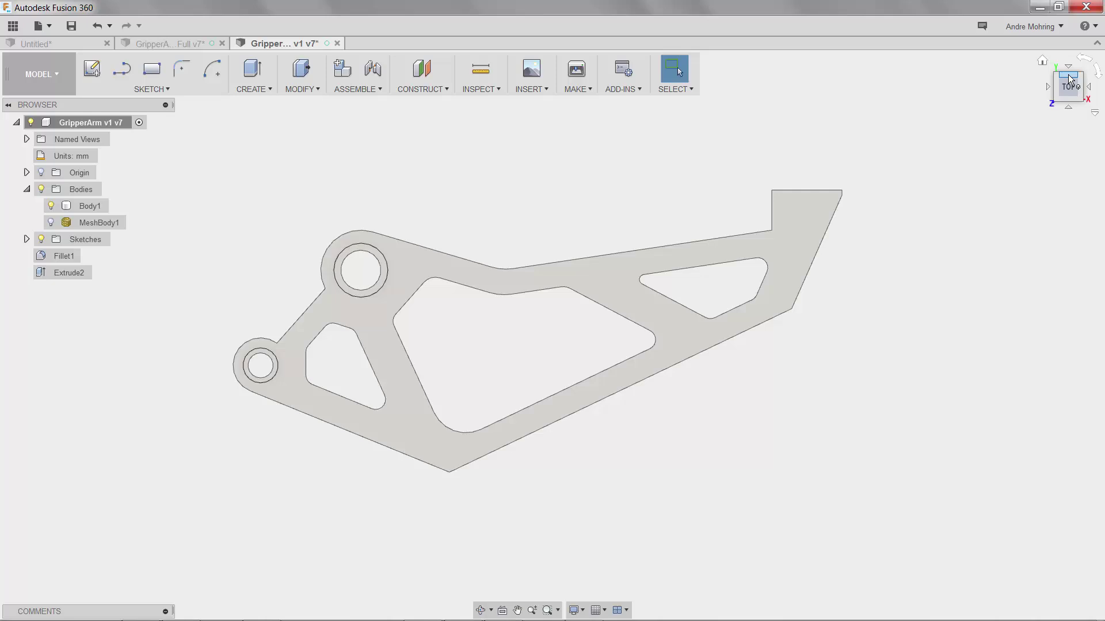